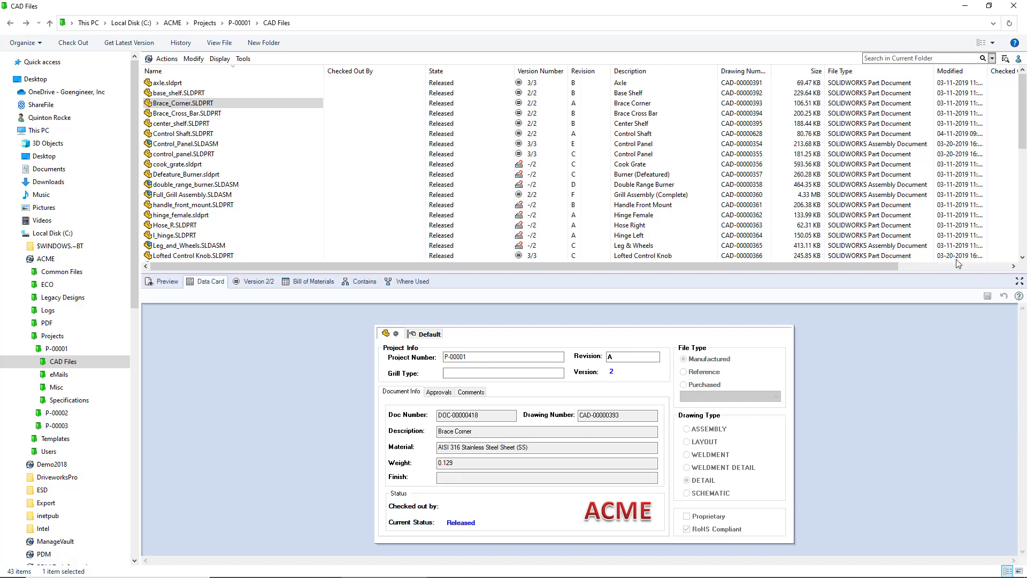
Step: After starting a Complete Search, launch vault administration and open ACME CAD File Card under ACME > Cards > File Cards
{"action": "left_click", "coordinate": [992, 58]}
{"action": "left_click", "coordinate": [991, 75]}
{"action": "left_click", "coordinate": [243, 59]}
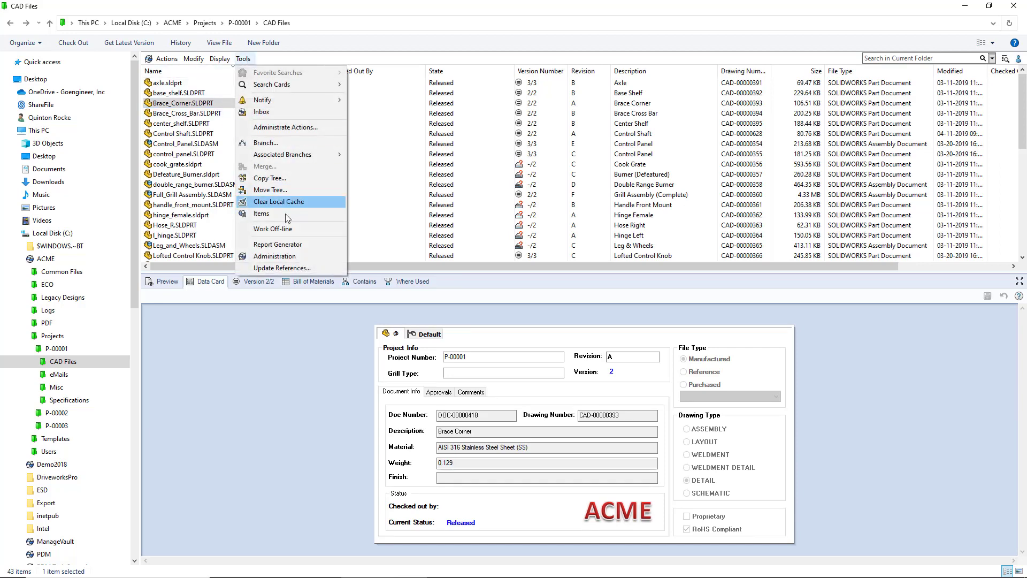
{"action": "left_click", "coordinate": [297, 256]}
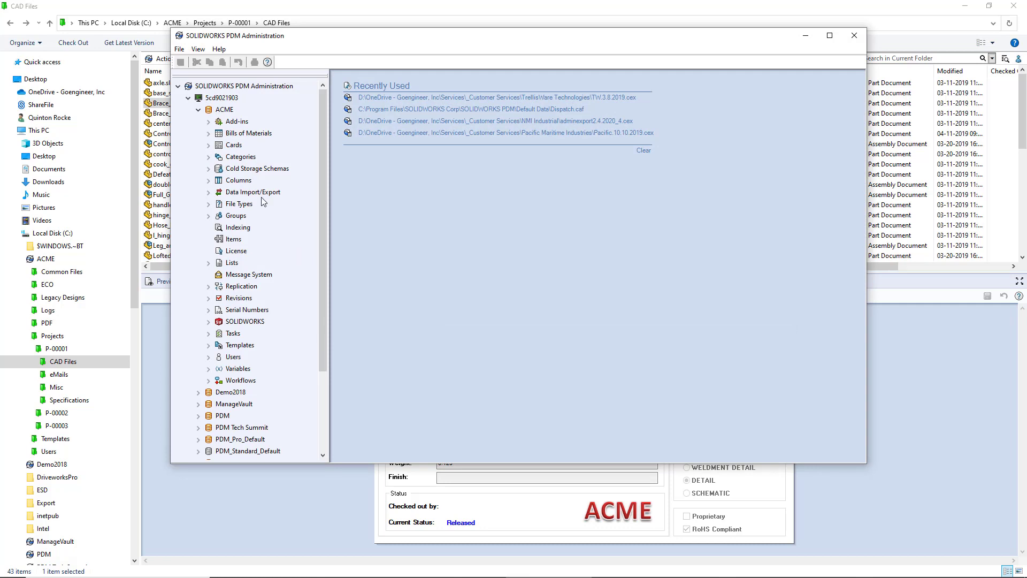
{"action": "left_click", "coordinate": [208, 145]}
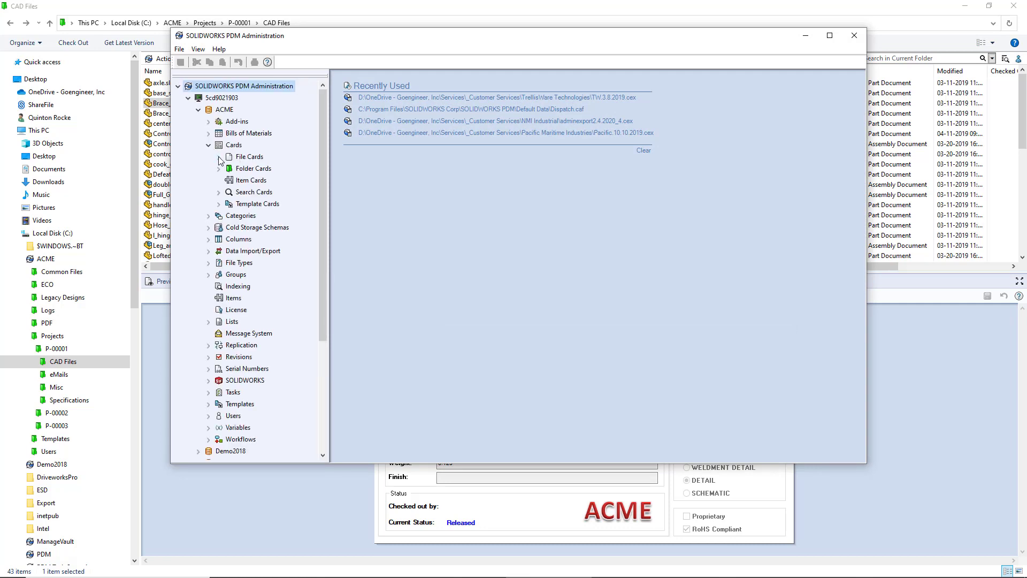
{"action": "left_click", "coordinate": [219, 157]}
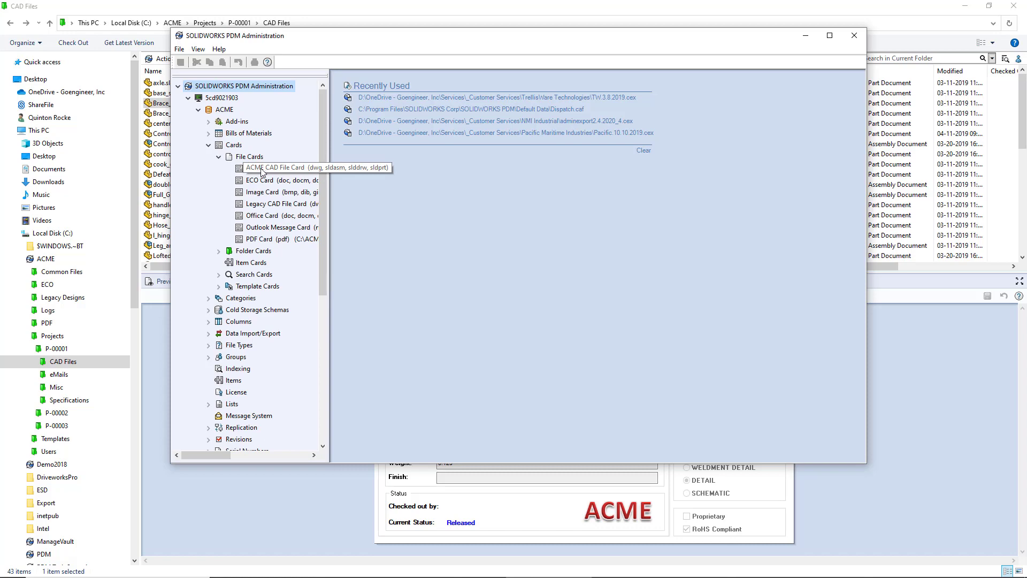
{"action": "double_click", "coordinate": [267, 169]}
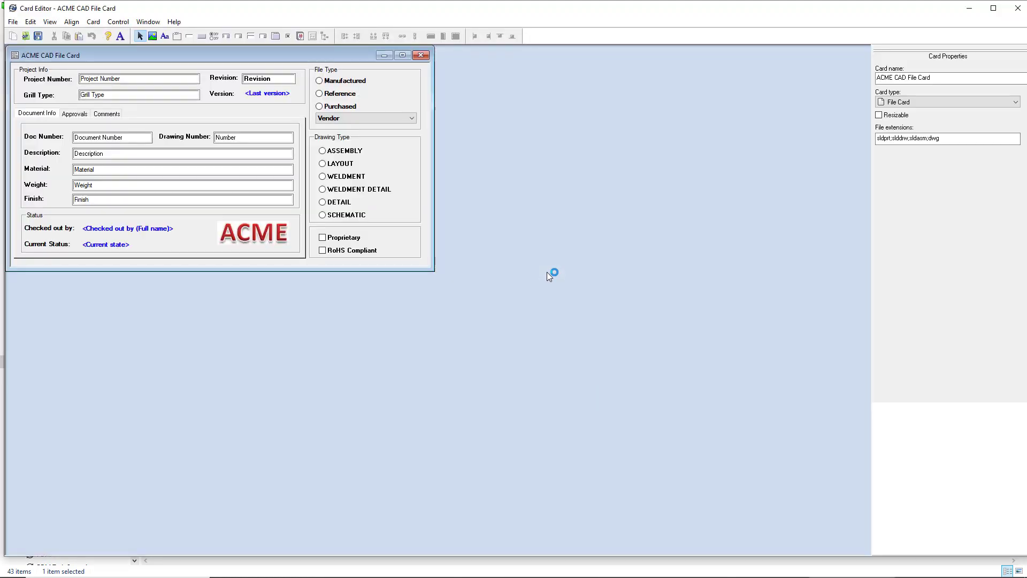
Step: Save the card as a Search Card type, changing 'File' to 'Search' to name it 'ACME CAD Search Card'
{"action": "left_click", "coordinate": [13, 22]}
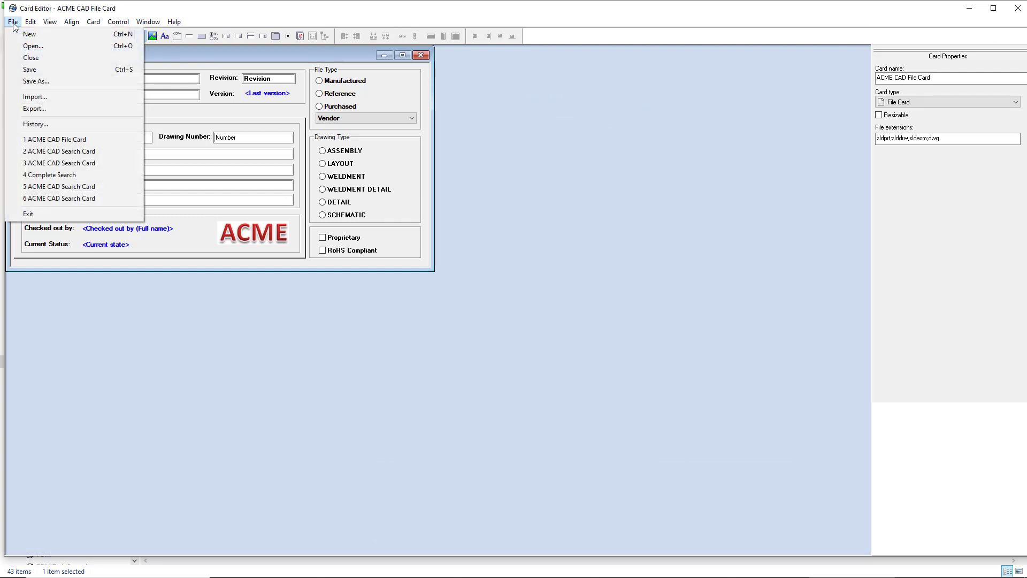
{"action": "left_click", "coordinate": [36, 83]}
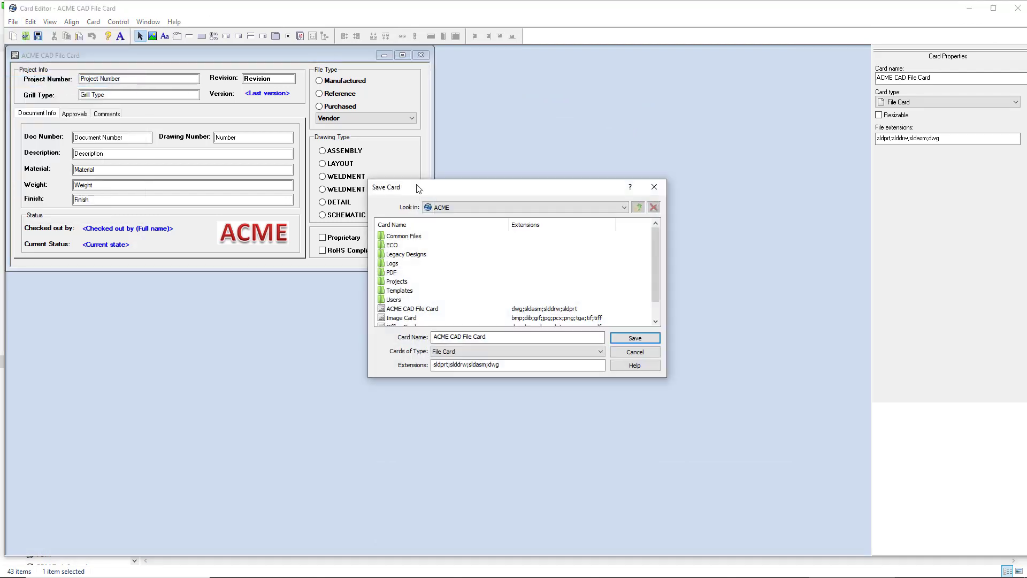
{"action": "left_click", "coordinate": [473, 353]}
{"action": "left_click", "coordinate": [463, 382]}
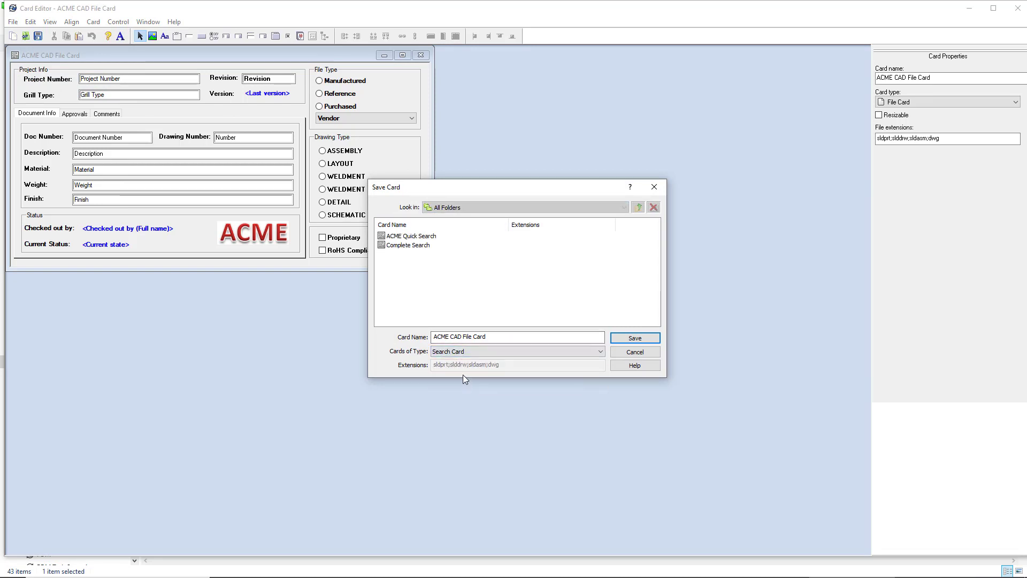
{"action": "left_click_drag", "start_coordinate": [464, 336], "coordinate": [470, 337]}
{"action": "type", "text": "Se"}
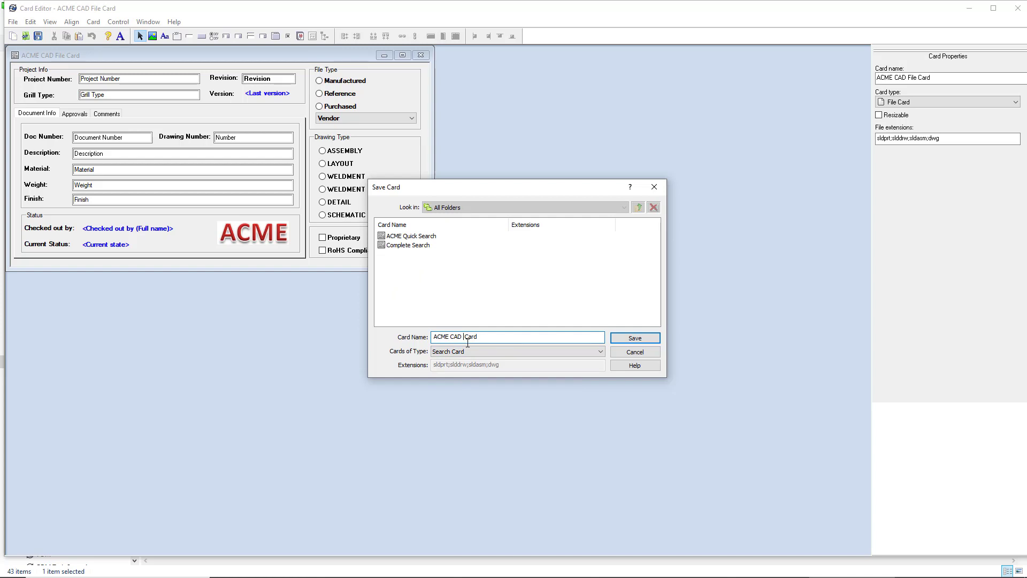
{"action": "type", "text": "arch"}
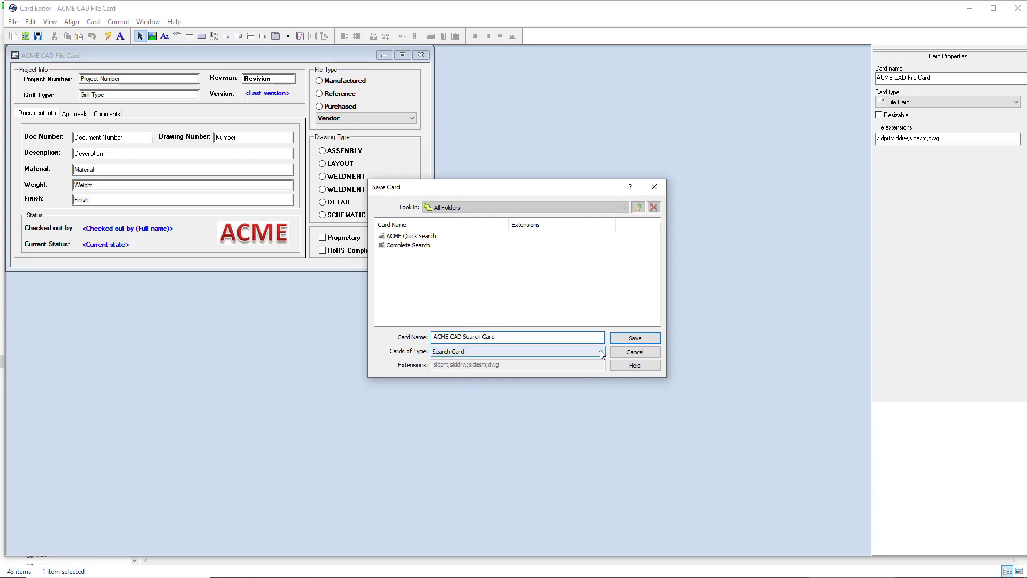
{"action": "left_click", "coordinate": [629, 336]}
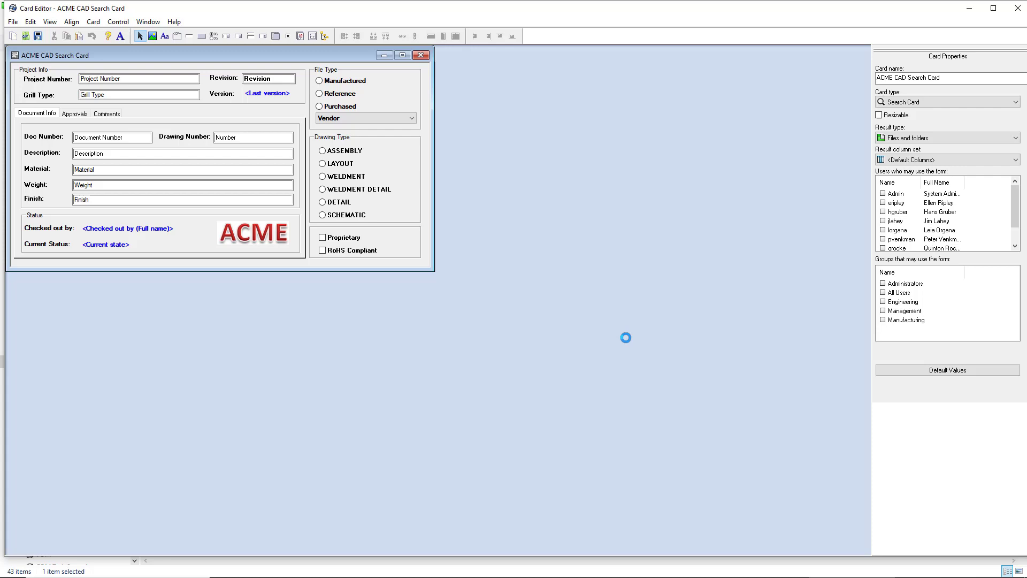
Step: Grant the Admin user and all five groups use of the card, choose the Search result column set, and save
{"action": "left_click", "coordinate": [882, 195]}
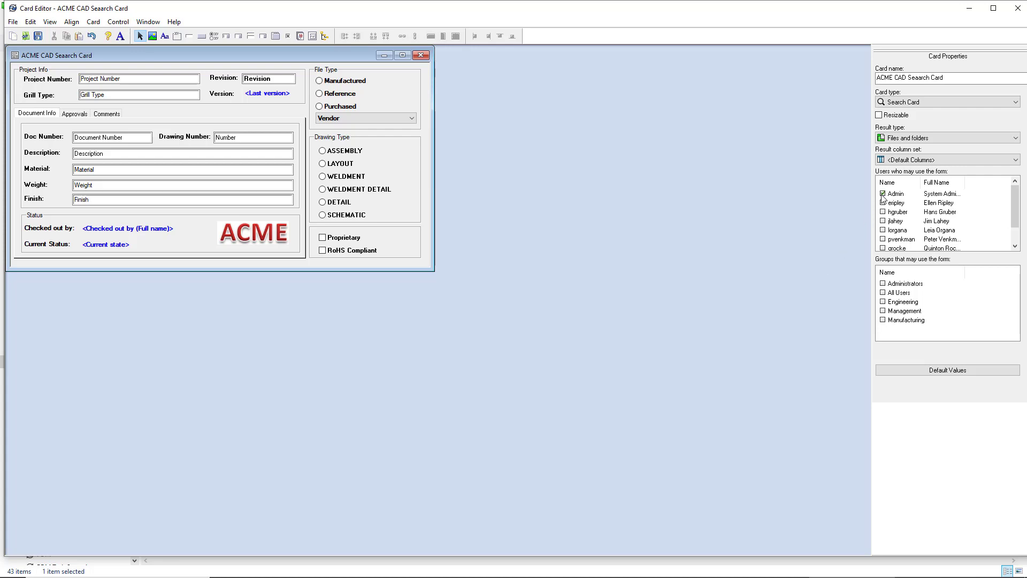
{"action": "left_click_drag", "start_coordinate": [956, 331], "coordinate": [884, 278]}
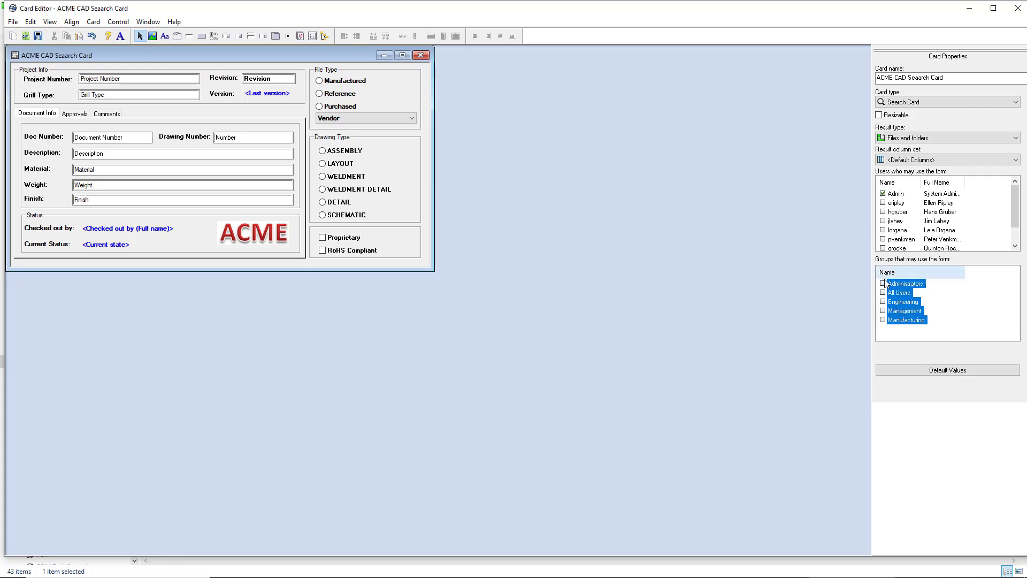
{"action": "key", "text": "space"}
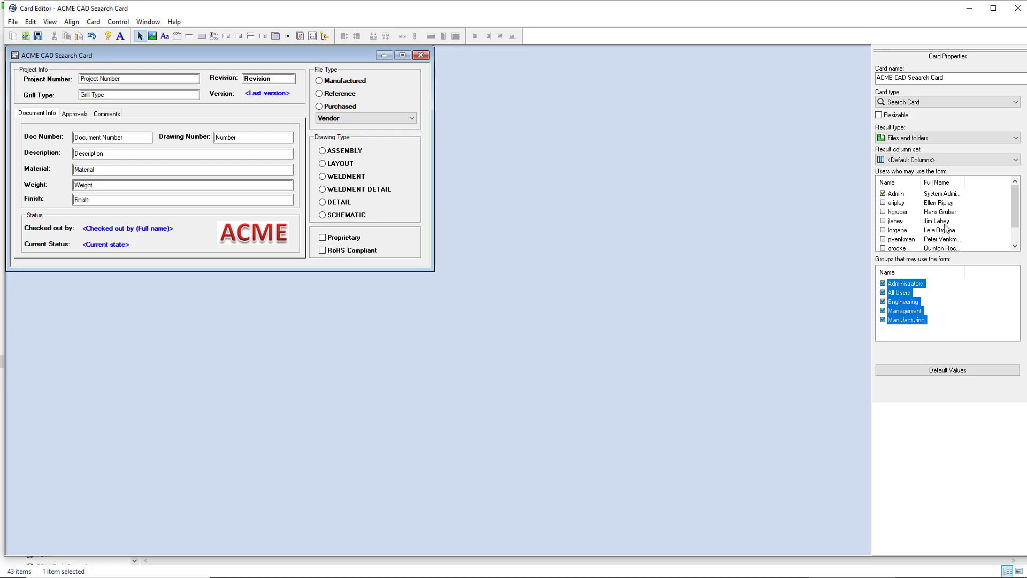
{"action": "left_click", "coordinate": [905, 160]}
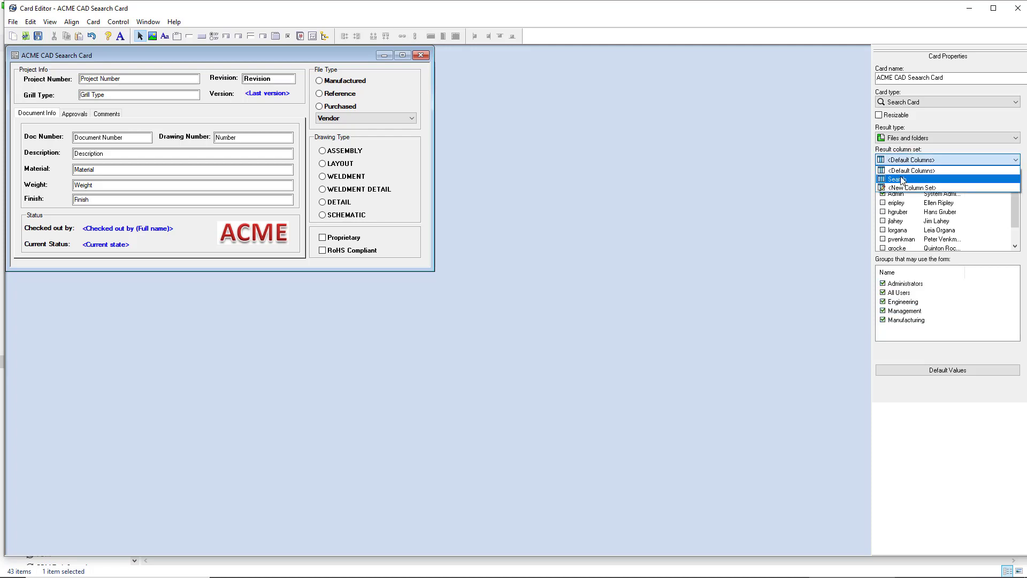
{"action": "left_click", "coordinate": [901, 180]}
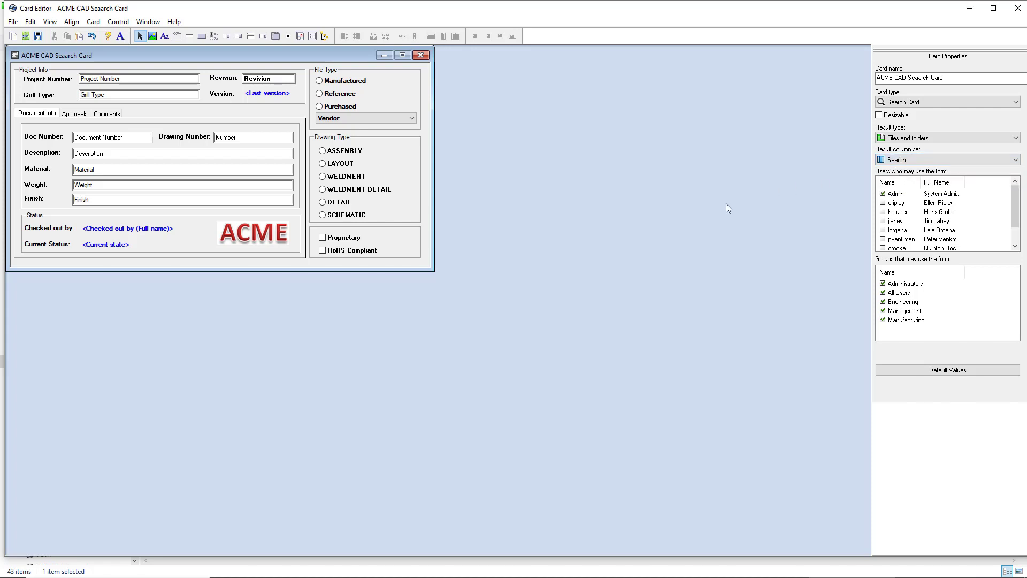
{"action": "left_click", "coordinate": [38, 36]}
Step: Enlarge the card layout area and delete the Checked out by and Current Status labels and fields
{"action": "mouse_move", "coordinate": [433, 272]}
{"action": "left_mouse_down"}
{"action": "mouse_move", "coordinate": [501, 306]}
{"action": "mouse_move", "coordinate": [517, 348]}
{"action": "mouse_move", "coordinate": [555, 374]}
{"action": "left_mouse_up"}
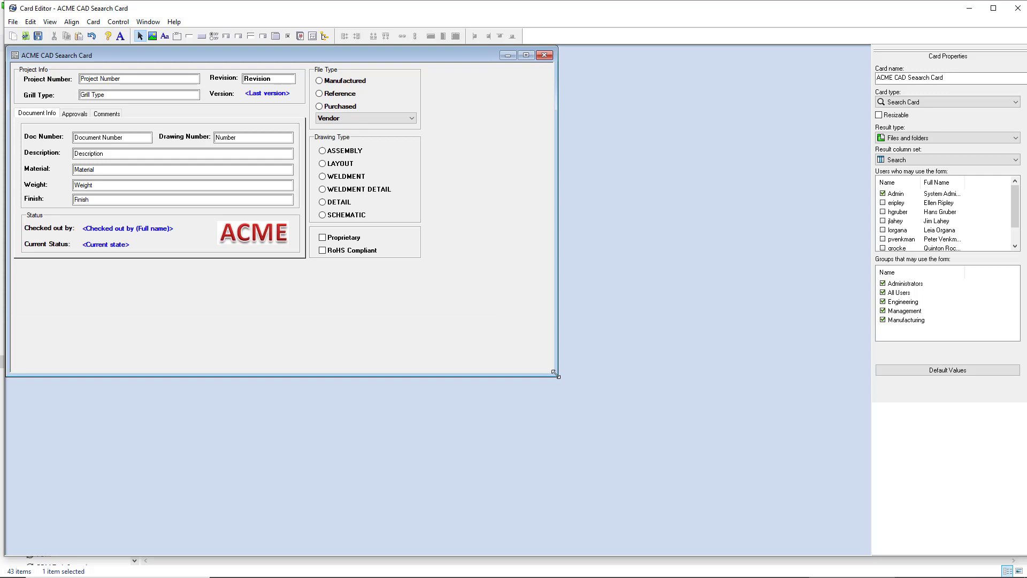
{"action": "left_click_drag", "start_coordinate": [205, 283], "coordinate": [2, 223]}
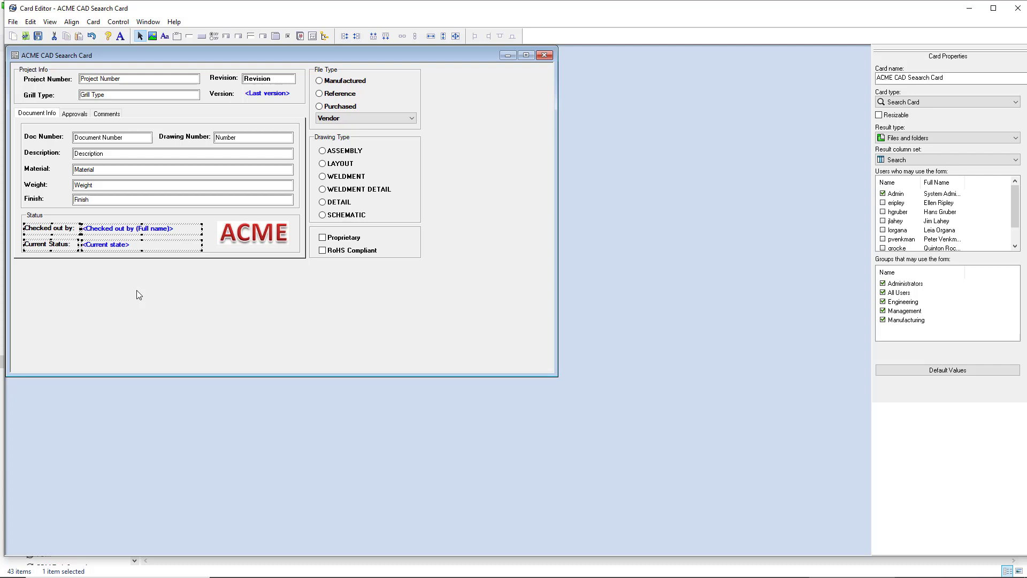
{"action": "key", "text": "Delete"}
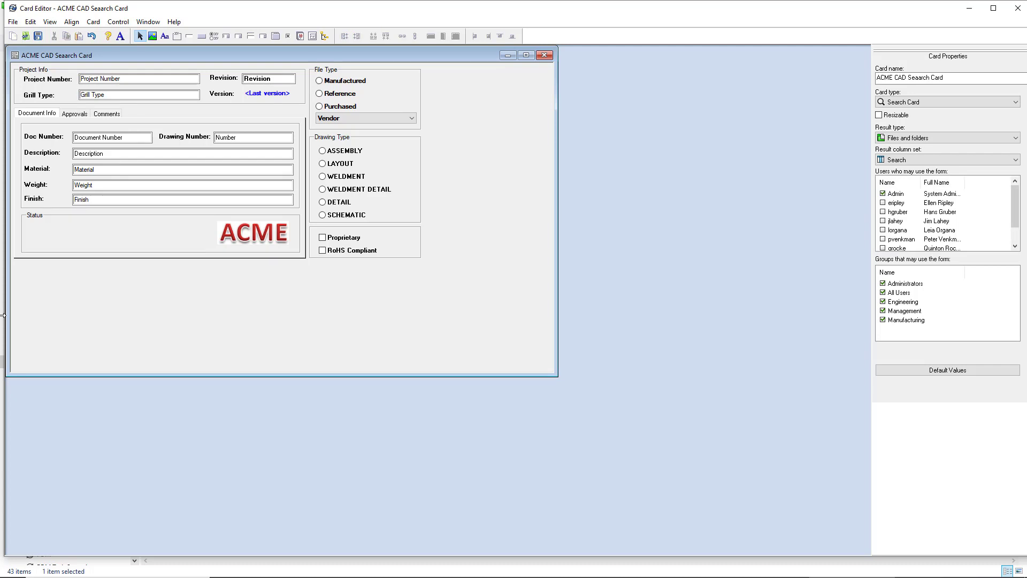
Step: Clear the Read-only flag on both the Doc Number and Drawing Number edit boxes
{"action": "left_click", "coordinate": [117, 139]}
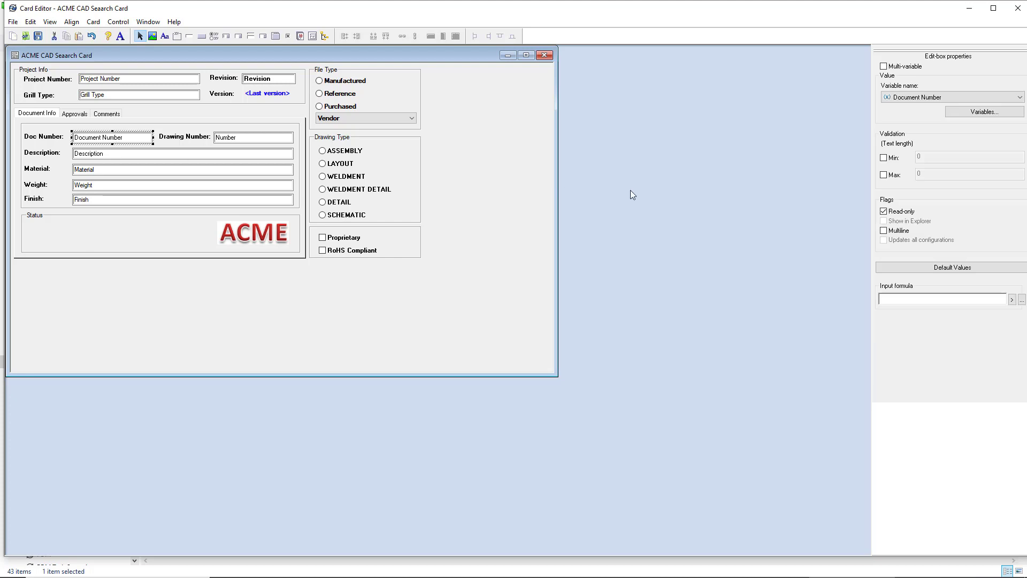
{"action": "left_click", "coordinate": [884, 212]}
{"action": "left_click", "coordinate": [215, 141]}
{"action": "left_click", "coordinate": [884, 211]}
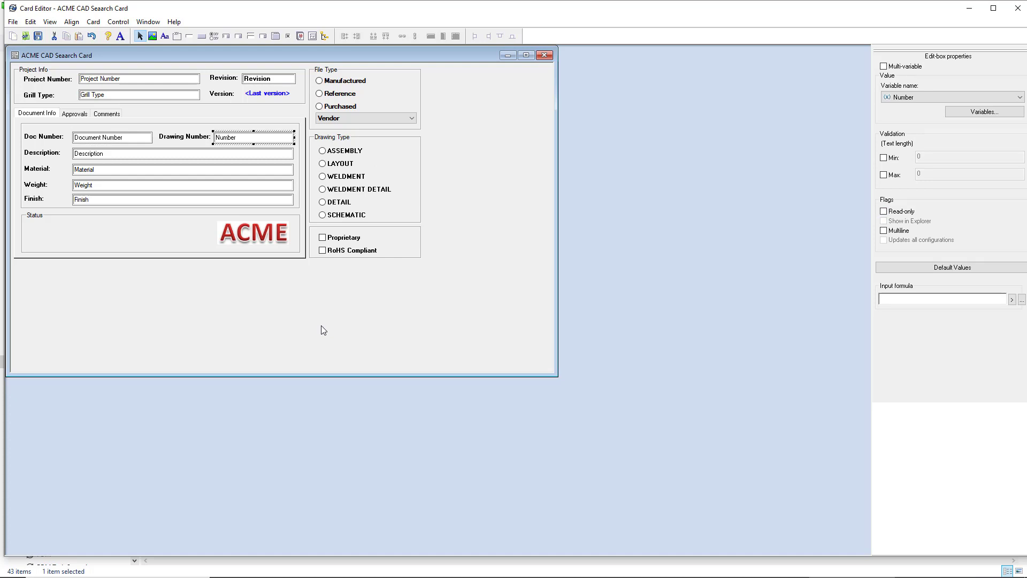
Step: Select all card controls with Ctrl+A, move them down about 78 px, then deselect them
{"action": "left_click", "coordinate": [467, 291]}
{"action": "key", "text": "ctrl+a"}
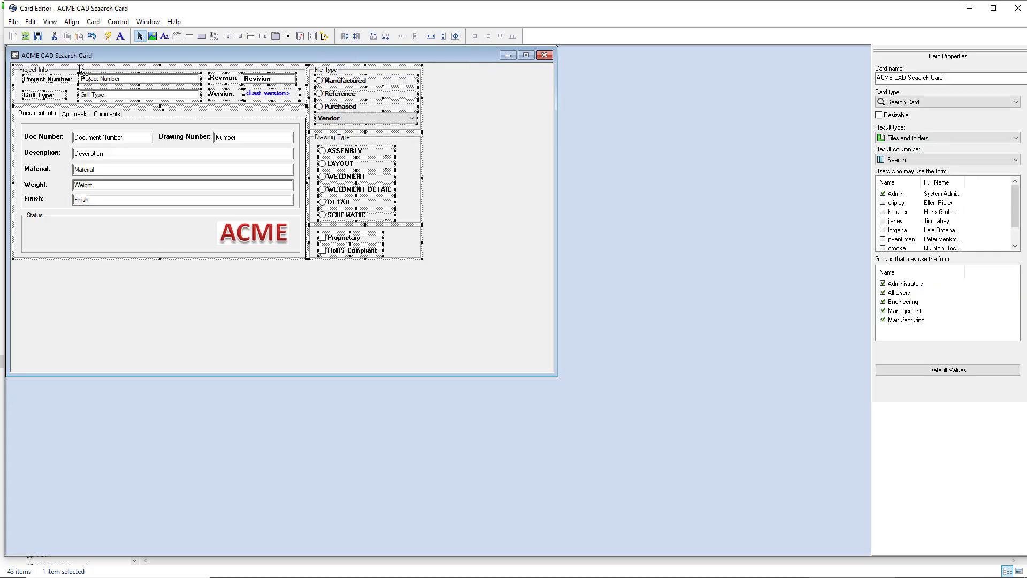
{"action": "left_click_drag", "start_coordinate": [80, 67], "coordinate": [83, 108]}
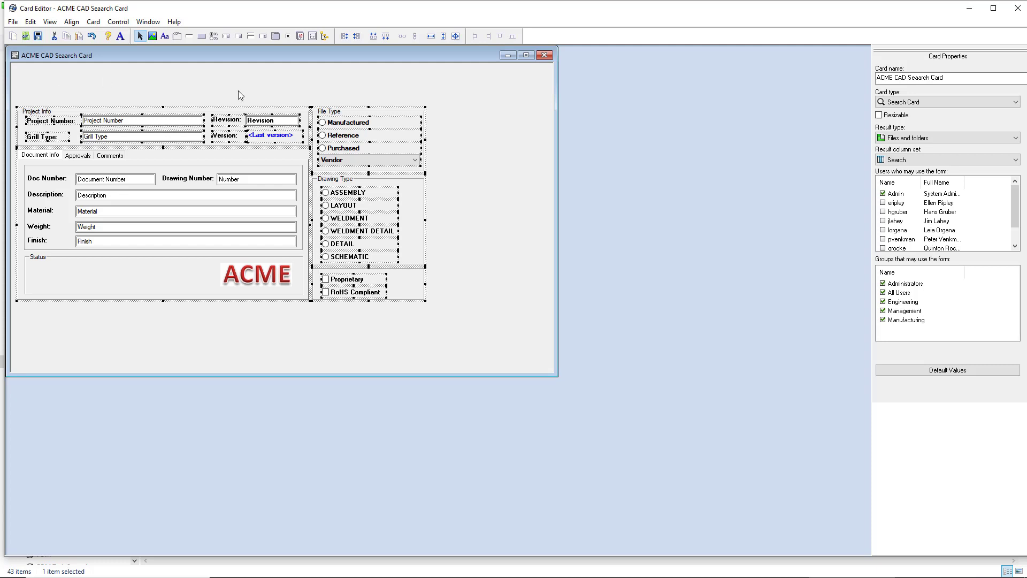
{"action": "left_click", "coordinate": [179, 319]}
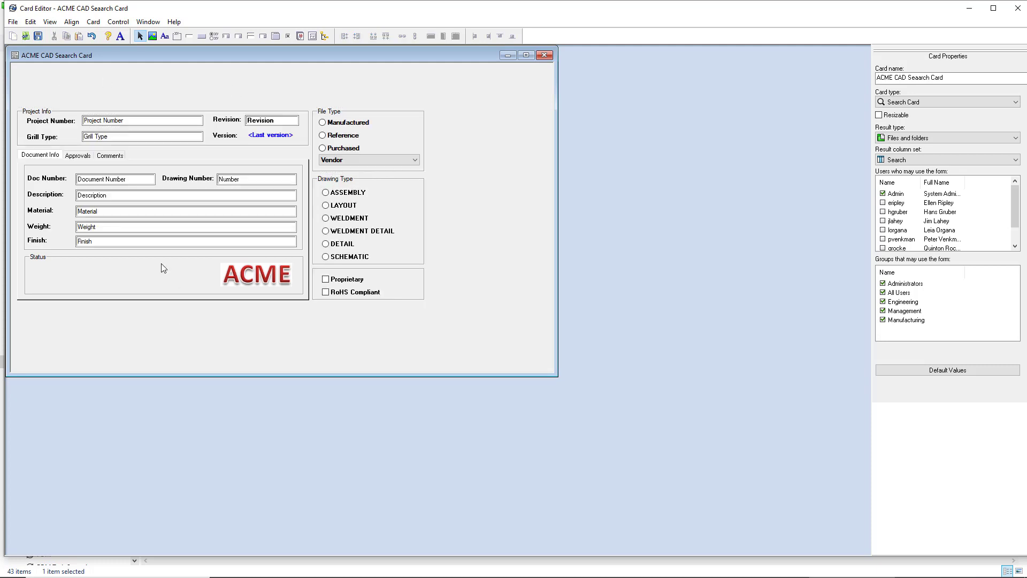
Step: Open the Complete Search search card and position its window beside the ACME CAD Search Card
{"action": "left_click", "coordinate": [27, 37]}
{"action": "left_click", "coordinate": [463, 351]}
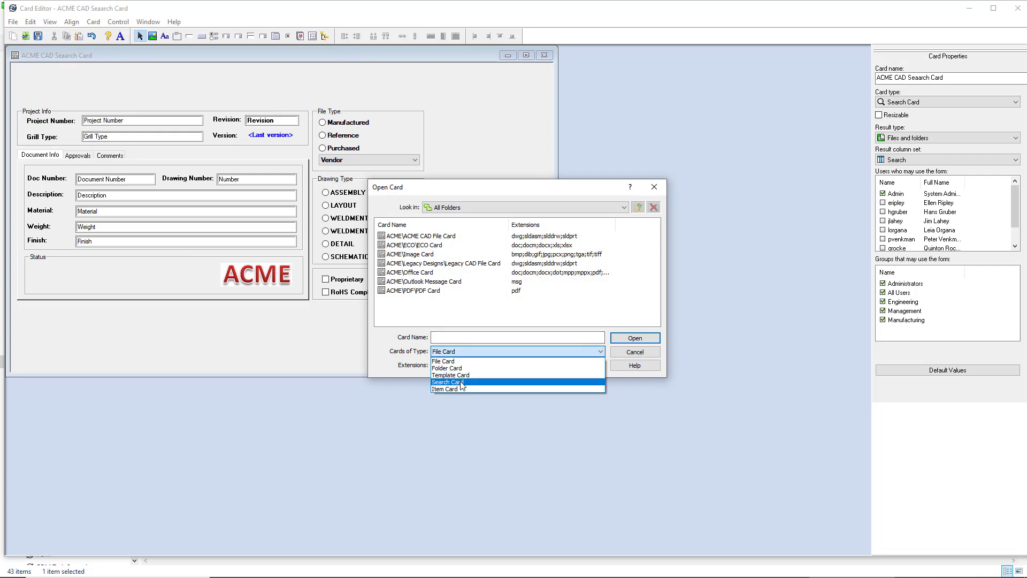
{"action": "left_click", "coordinate": [461, 383]}
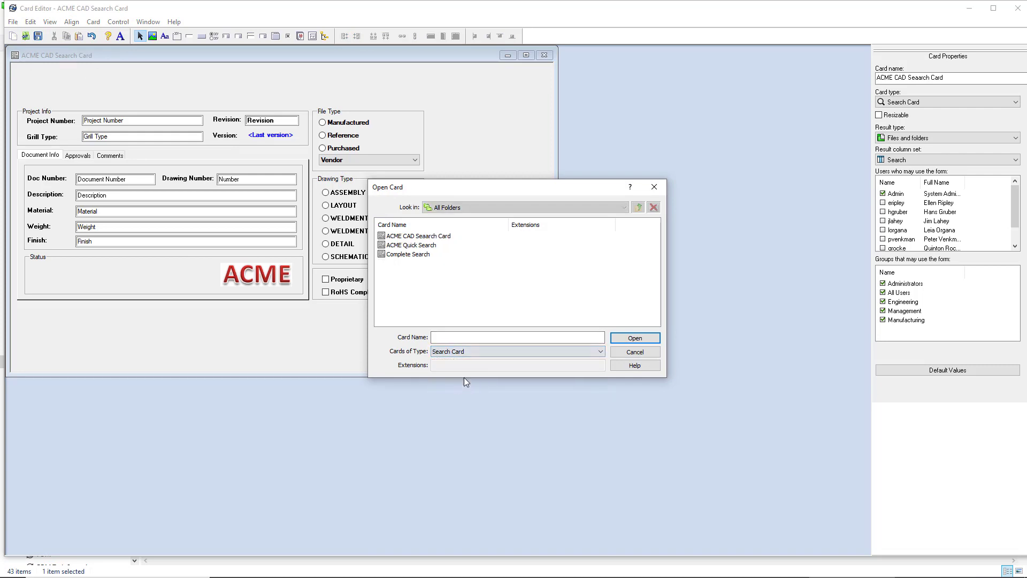
{"action": "left_click", "coordinate": [410, 254]}
{"action": "double_click", "coordinate": [410, 253]}
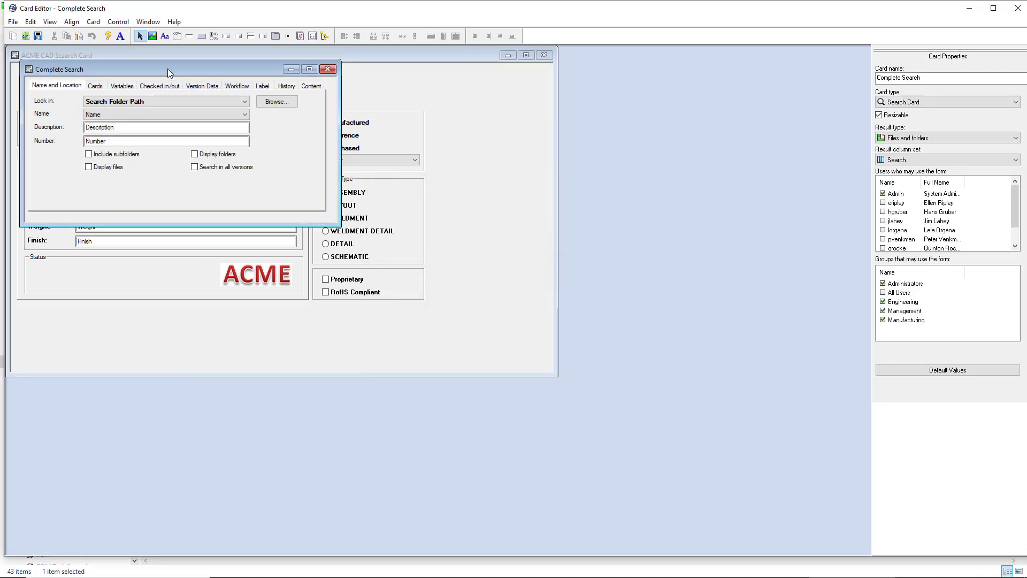
{"action": "left_click_drag", "start_coordinate": [346, 130], "coordinate": [637, 242]}
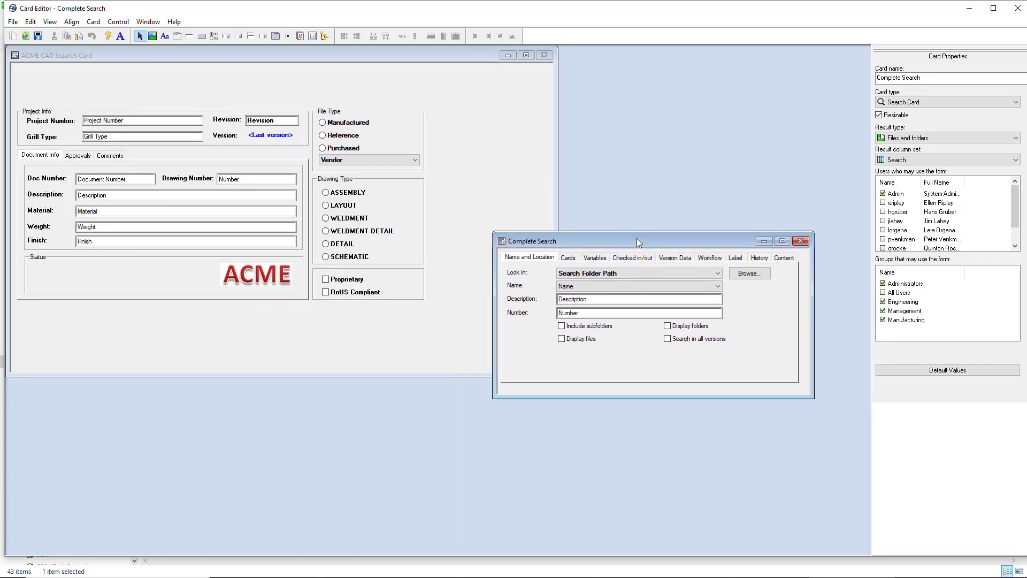
Step: In Complete Search, select the Look in and Name labels and fields plus the Browse control, and copy them
{"action": "left_click", "coordinate": [522, 274]}
{"action": "left_click", "coordinate": [581, 275], "text": "ctrl"}
{"action": "left_click", "coordinate": [525, 287], "text": "ctrl"}
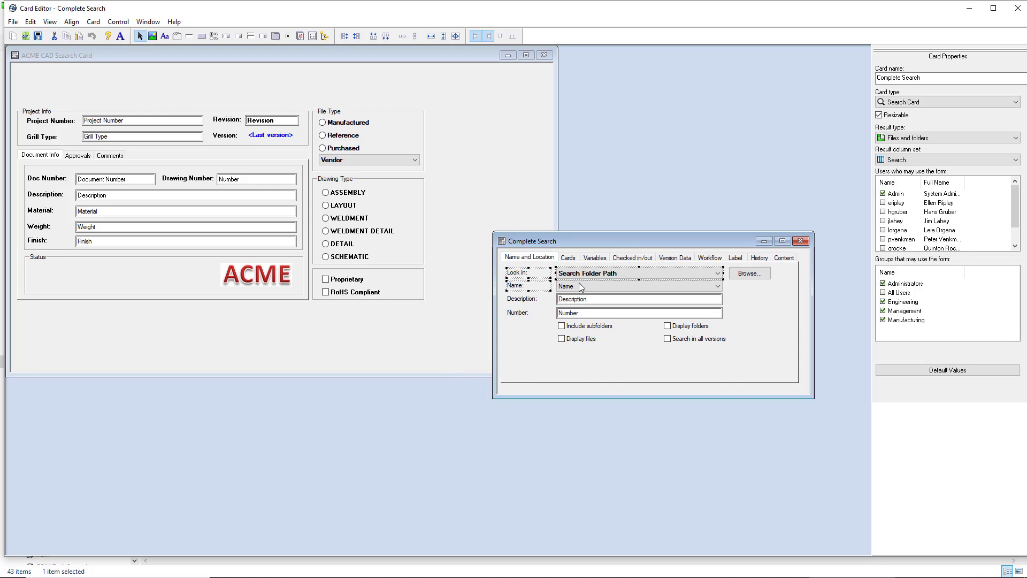
{"action": "left_click", "coordinate": [582, 287], "text": "ctrl"}
{"action": "left_click", "coordinate": [738, 277], "text": "ctrl"}
{"action": "left_click", "coordinate": [68, 38]}
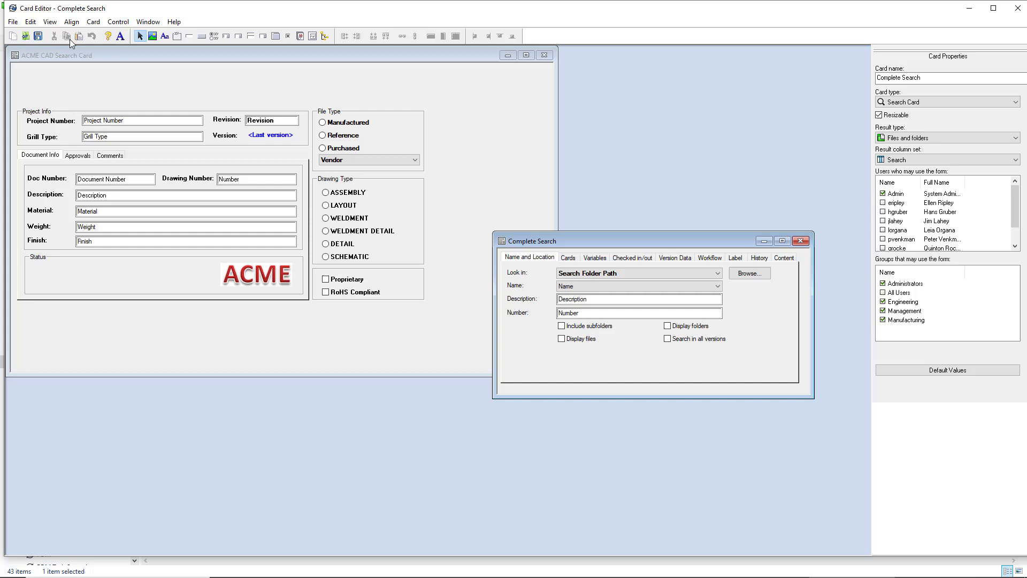
Step: Paste the controls at the ACME card's top, move the ACME logo beside them, and review the original Browse settings
{"action": "left_click", "coordinate": [499, 166]}
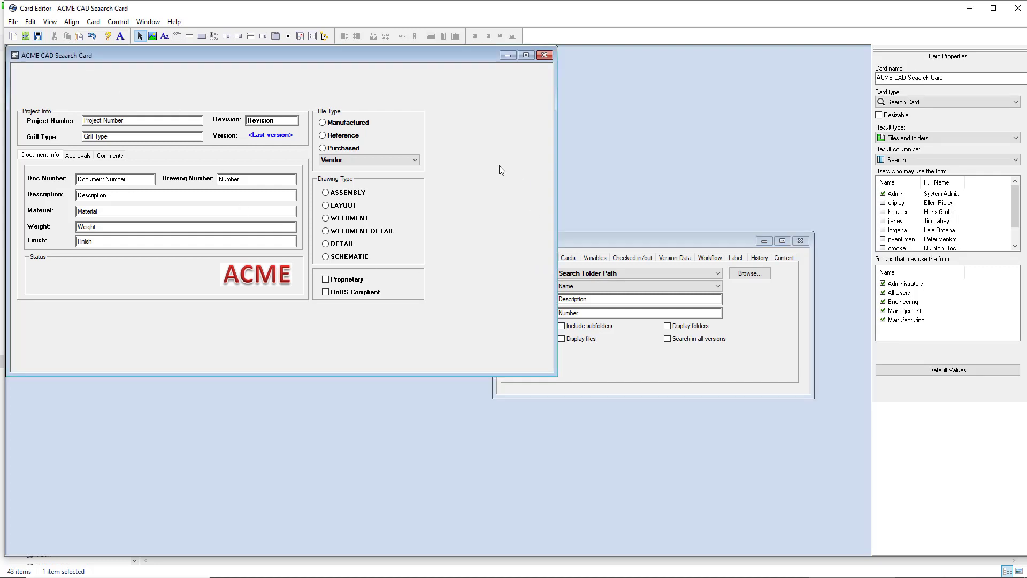
{"action": "left_click", "coordinate": [81, 39]}
{"action": "left_click_drag", "start_coordinate": [108, 82], "coordinate": [111, 71]}
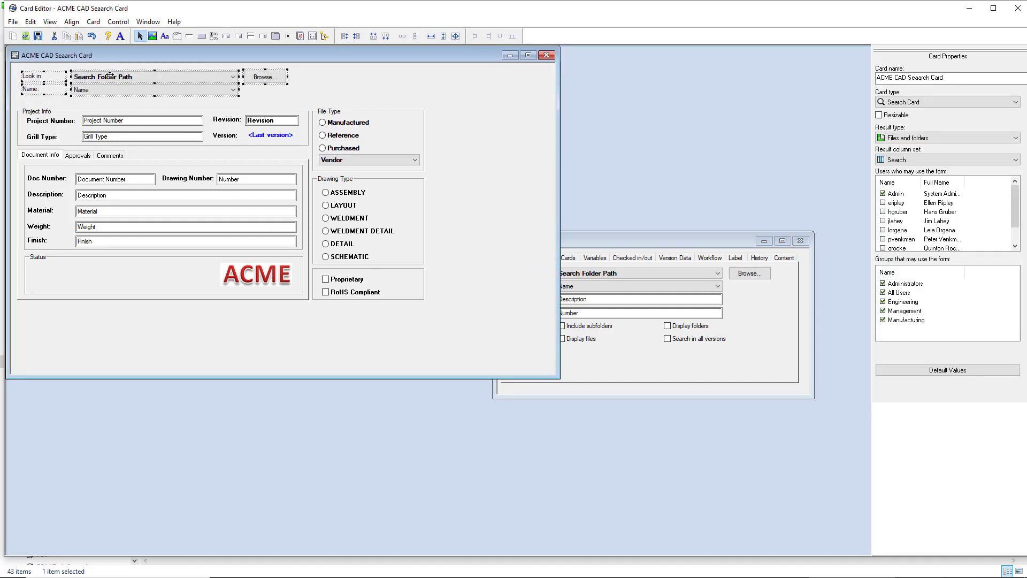
{"action": "left_click_drag", "start_coordinate": [276, 276], "coordinate": [384, 84]}
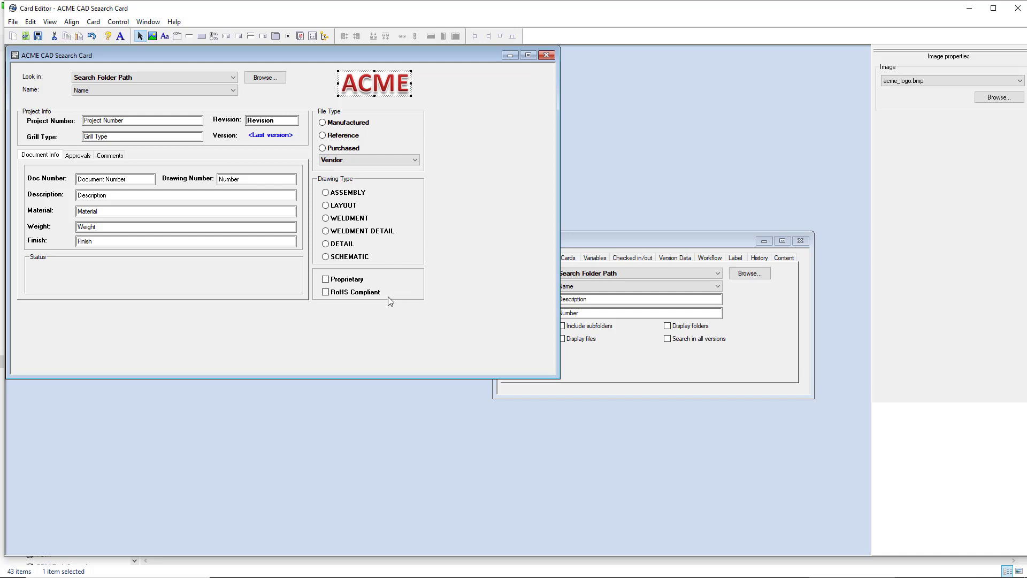
{"action": "left_click", "coordinate": [741, 292]}
{"action": "left_click", "coordinate": [748, 273]}
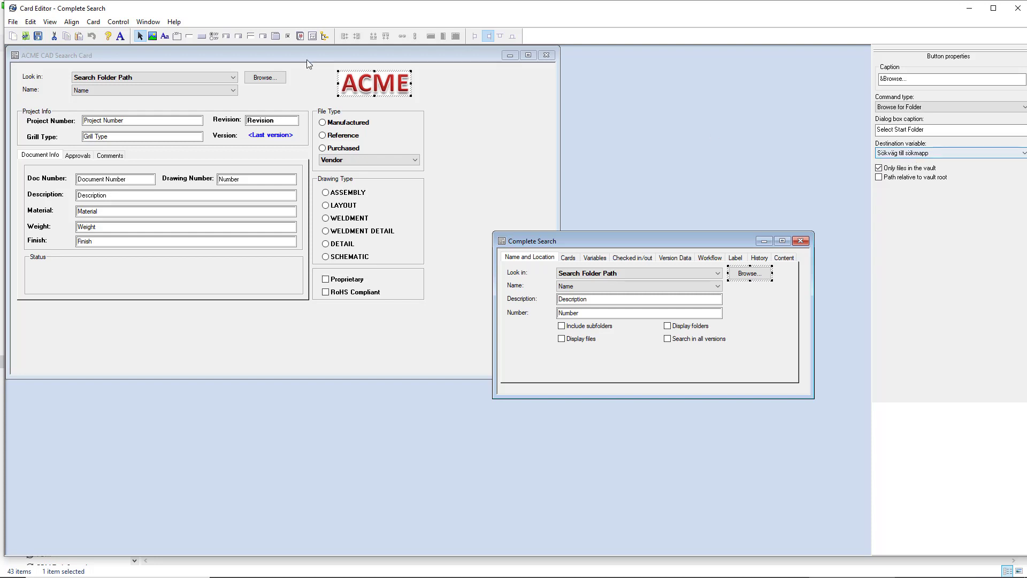
Step: Set the ACME Browse control's destination variable to Search Folder Path, verify the Look in and Name variables, and save
{"action": "left_click", "coordinate": [490, 135]}
{"action": "left_click", "coordinate": [261, 78]}
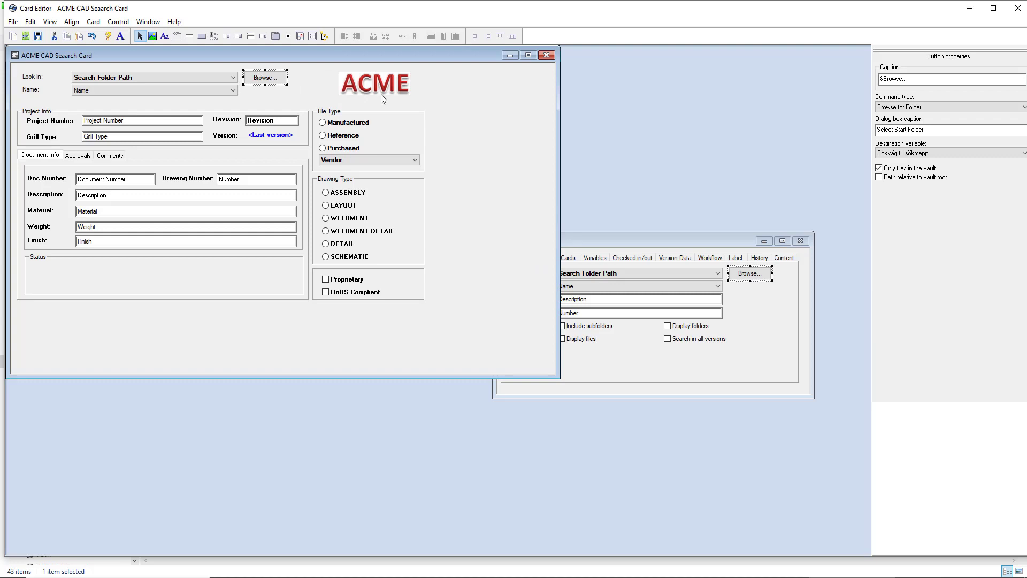
{"action": "left_click", "coordinate": [940, 152]}
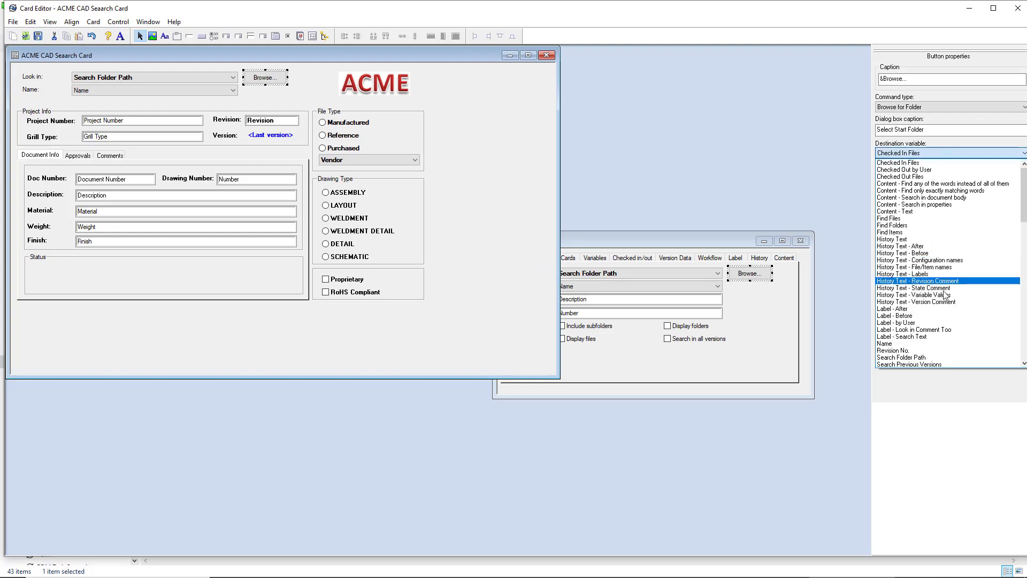
{"action": "left_click", "coordinate": [906, 357]}
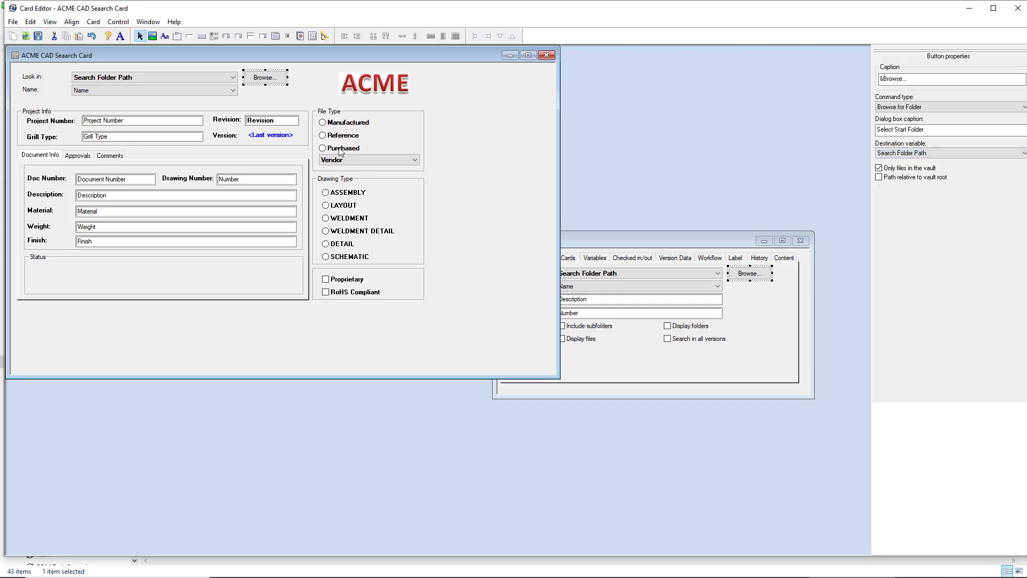
{"action": "left_click", "coordinate": [164, 79]}
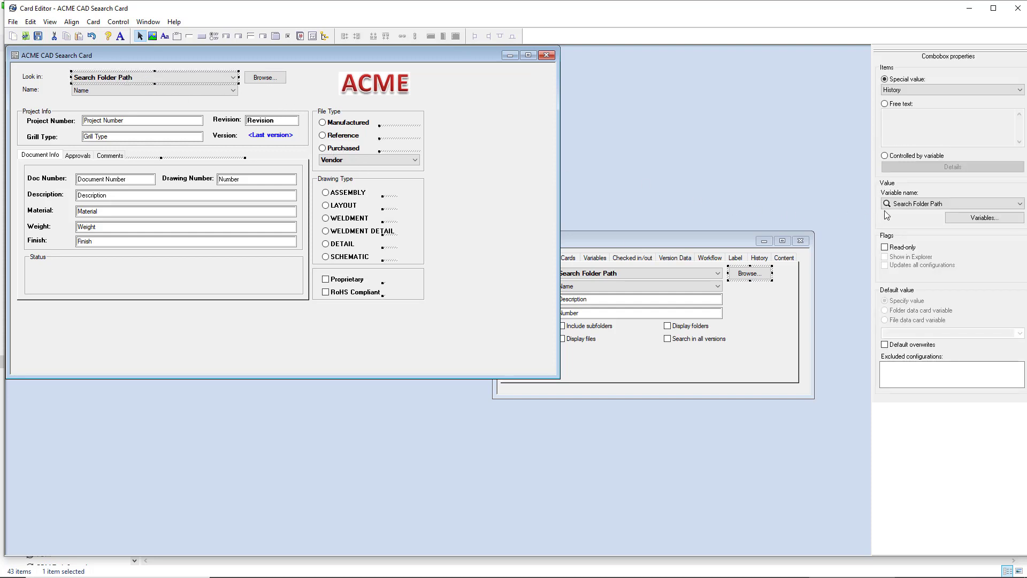
{"action": "left_click", "coordinate": [109, 92]}
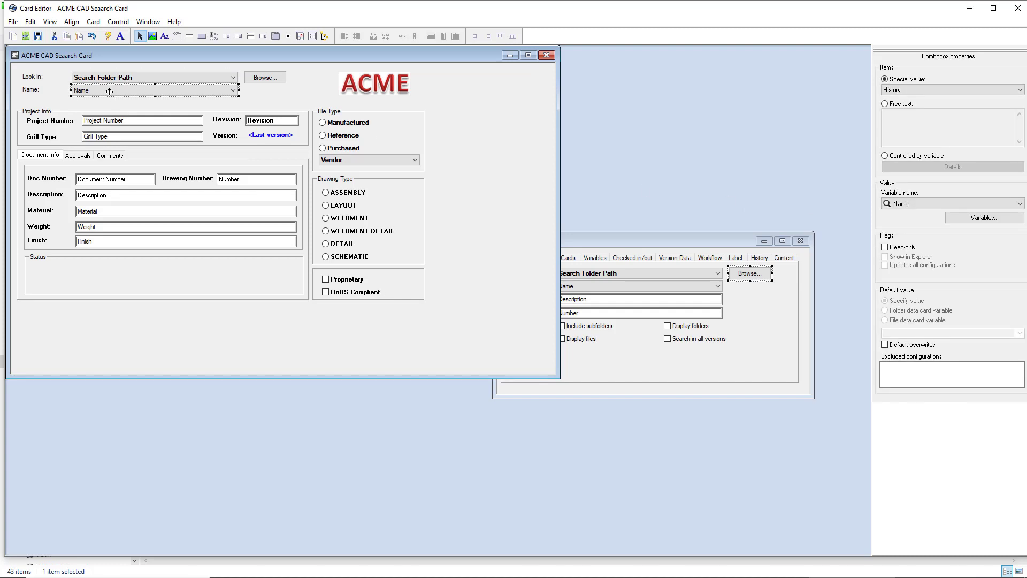
{"action": "left_click", "coordinate": [39, 37]}
Step: In Complete Search, select the Include subfolders, Display files, Display folders and Search in all versions checkboxes and copy them
{"action": "left_click", "coordinate": [615, 394]}
{"action": "left_click", "coordinate": [583, 328]}
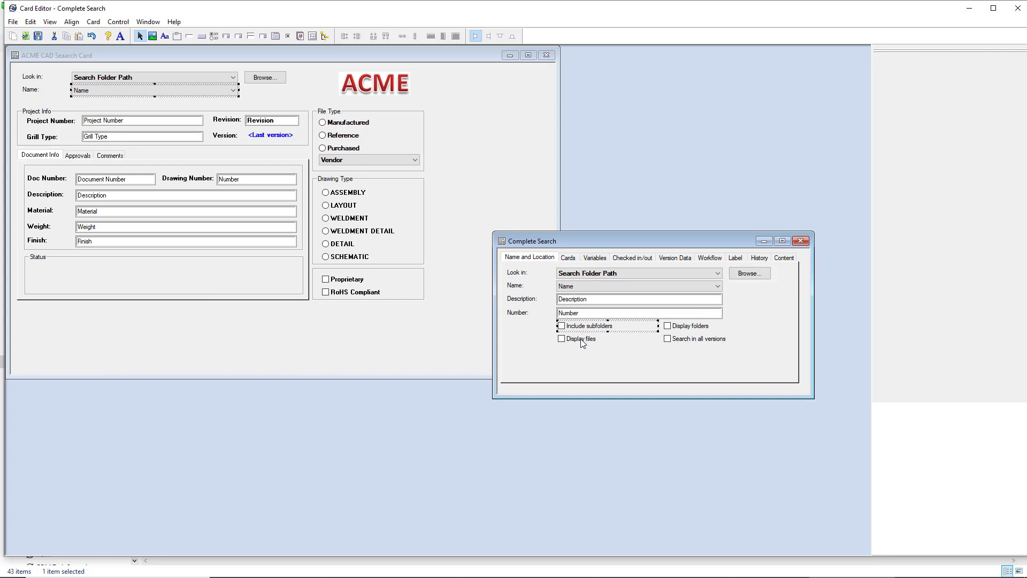
{"action": "left_click", "coordinate": [584, 340], "text": "ctrl"}
{"action": "left_click", "coordinate": [697, 328], "text": "ctrl"}
{"action": "left_click", "coordinate": [697, 340], "text": "ctrl"}
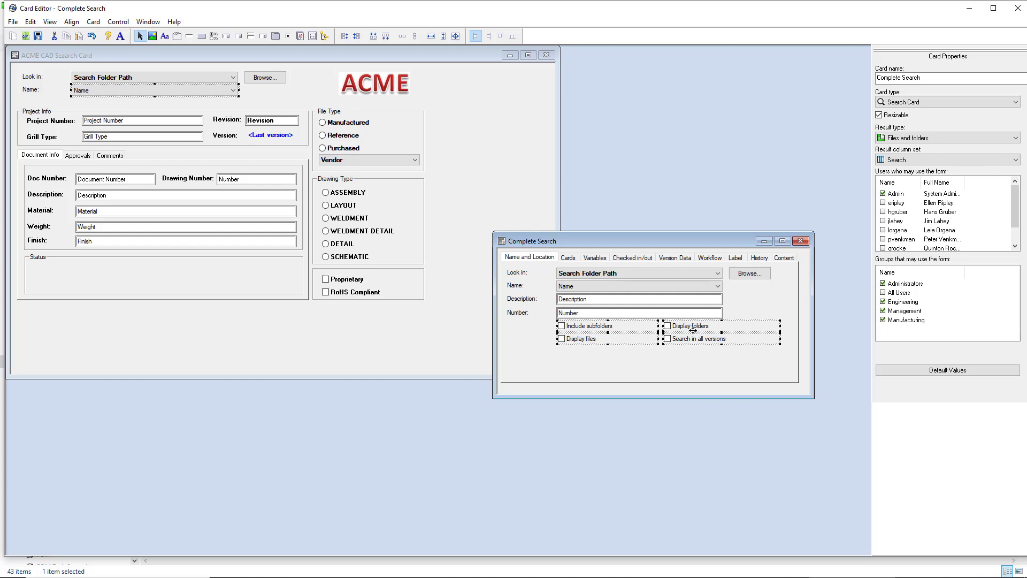
{"action": "left_click", "coordinate": [530, 327]}
Step: Paste the four checkboxes into the ACME card and move them into the Status group
{"action": "left_click", "coordinate": [155, 334]}
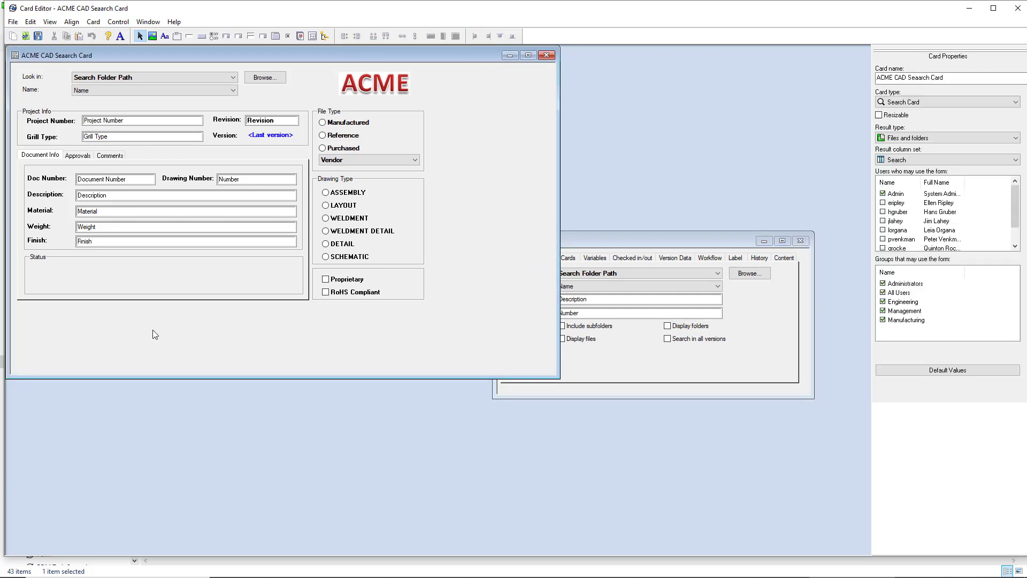
{"action": "key", "text": "ctrl+v"}
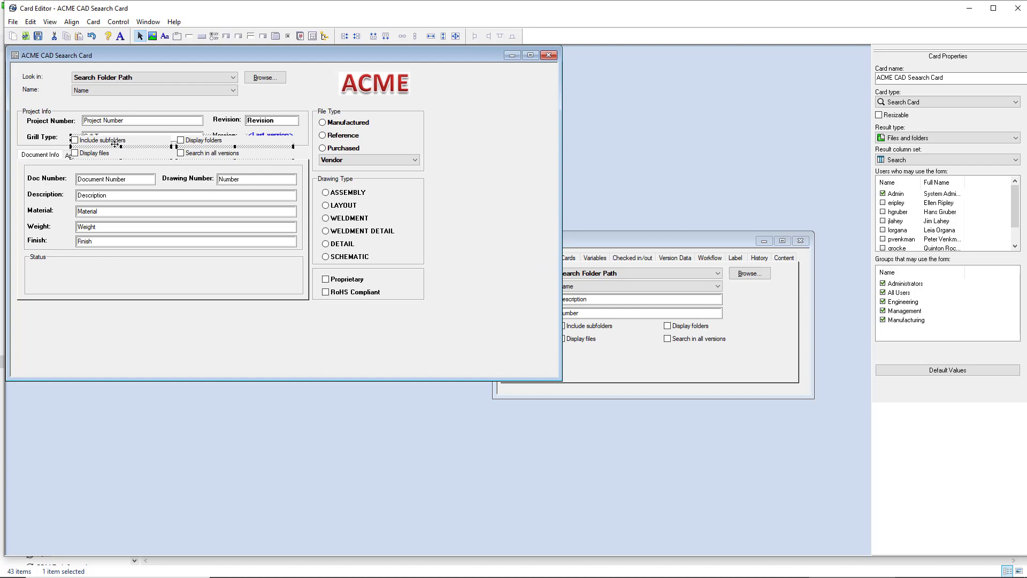
{"action": "left_click_drag", "start_coordinate": [111, 139], "coordinate": [101, 267]}
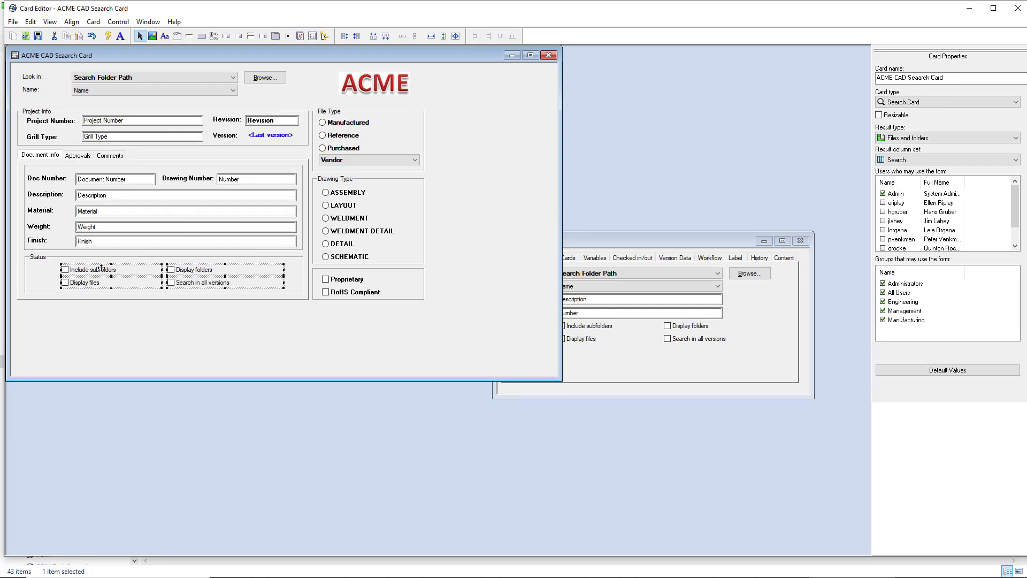
{"action": "left_click", "coordinate": [107, 313]}
Step: Verify each checkbox's variable, including Display files tied to Find Files, shrink the card to fit, and save
{"action": "left_click", "coordinate": [108, 270]}
{"action": "left_click", "coordinate": [195, 270]}
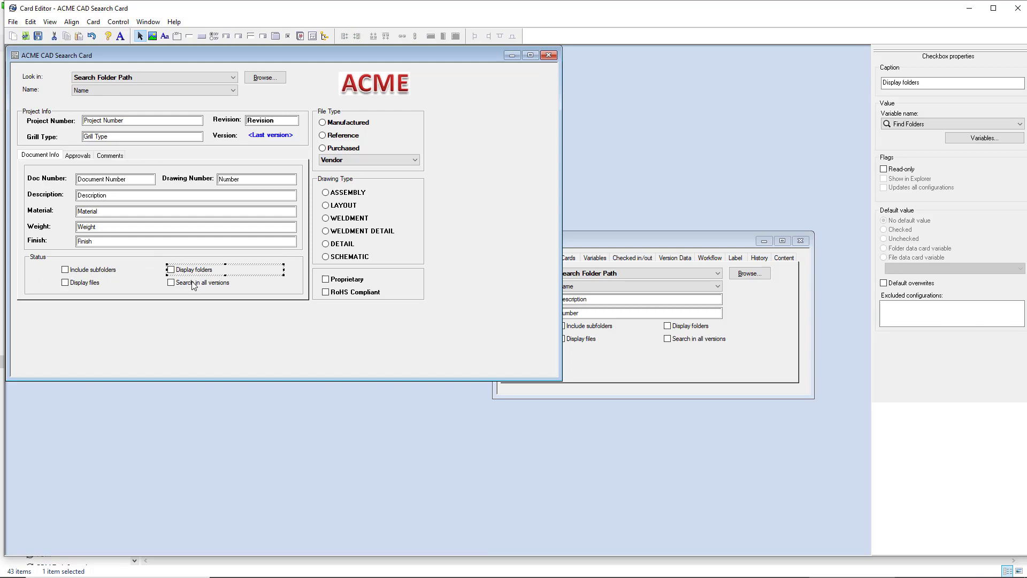
{"action": "left_click", "coordinate": [181, 282]}
{"action": "left_click", "coordinate": [109, 282]}
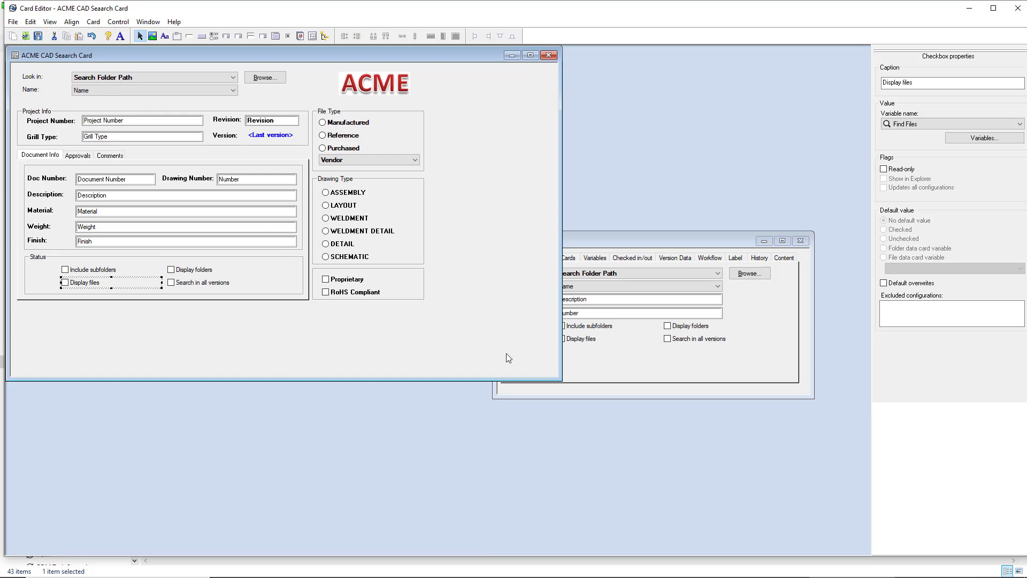
{"action": "left_click_drag", "start_coordinate": [558, 379], "coordinate": [432, 309]}
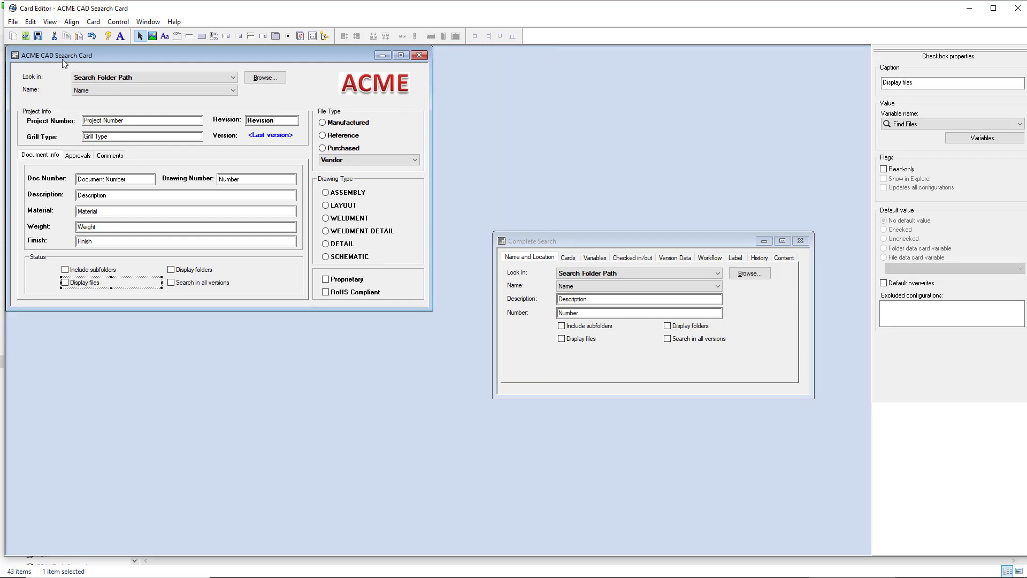
{"action": "left_click", "coordinate": [38, 41]}
Step: Close the card editor without saving Complete Search, then list the vault searches, including ACME CAD Search Card
{"action": "left_click", "coordinate": [627, 241]}
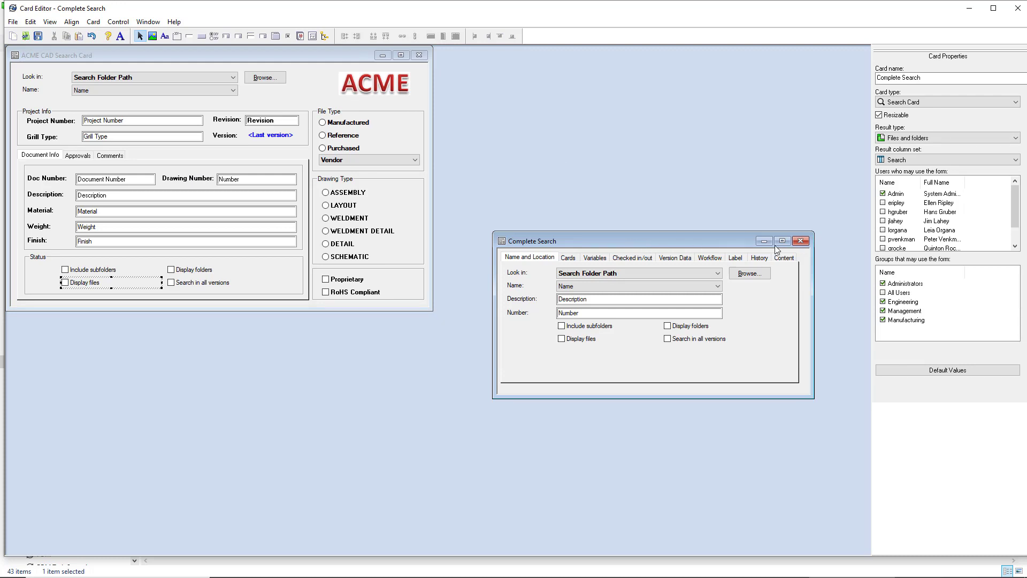
{"action": "left_click", "coordinate": [1018, 8]}
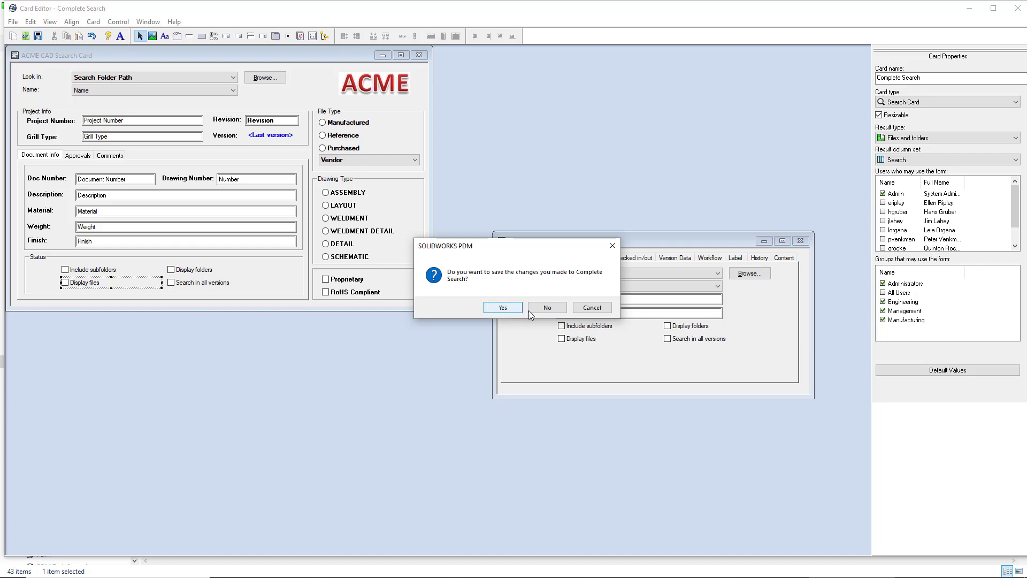
{"action": "left_click", "coordinate": [531, 309]}
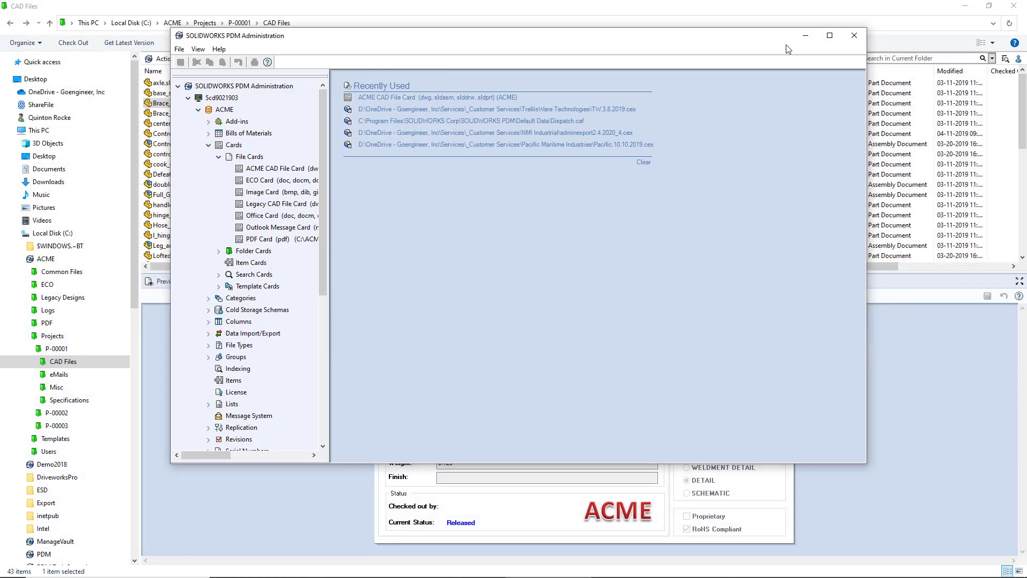
{"action": "left_click", "coordinate": [765, 21]}
{"action": "left_click", "coordinate": [1006, 60]}
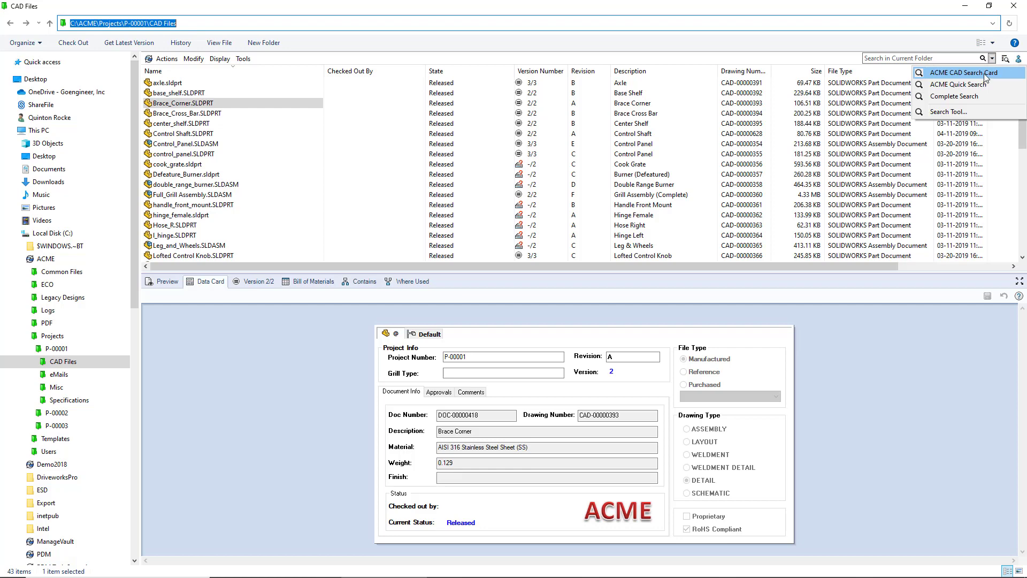
Step: Use ACME CAD Search Card to search C:\ACME for 'door', finding Door Panel.SLDPRT and Door Assembly.SLDASM
{"action": "left_click", "coordinate": [987, 77]}
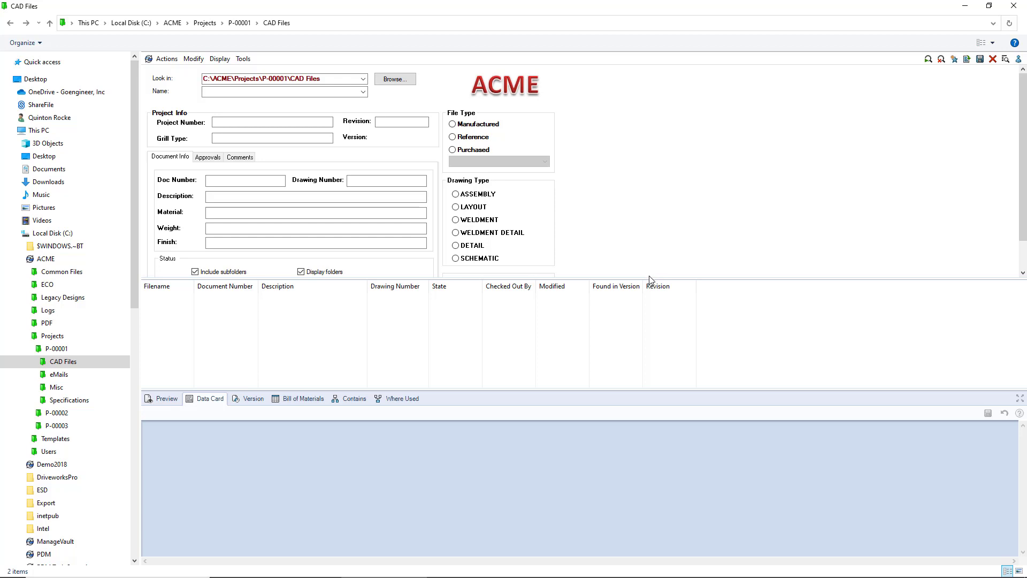
{"action": "left_click_drag", "start_coordinate": [651, 279], "coordinate": [659, 327]}
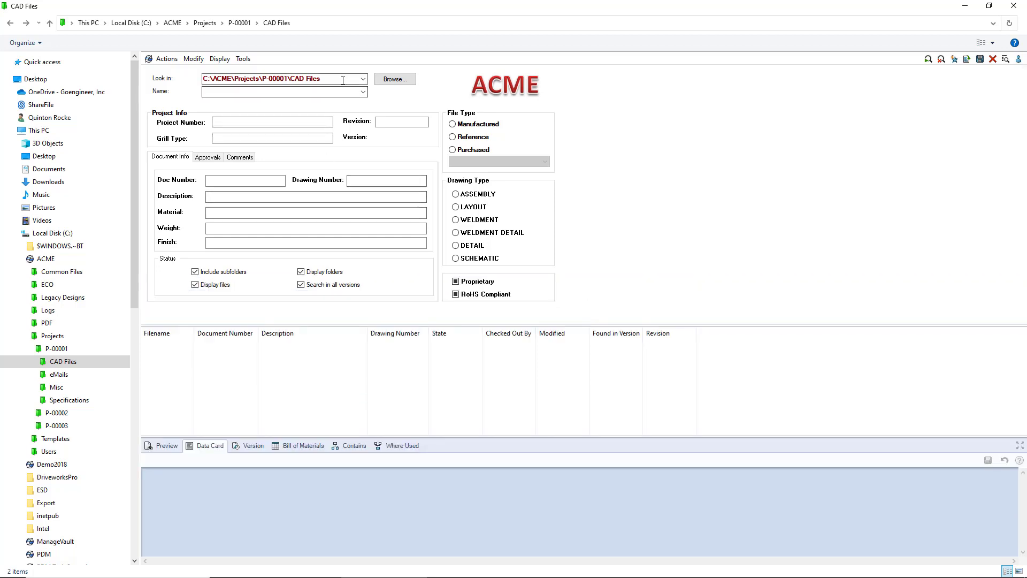
{"action": "left_click", "coordinate": [300, 78]}
{"action": "left_click", "coordinate": [246, 89]}
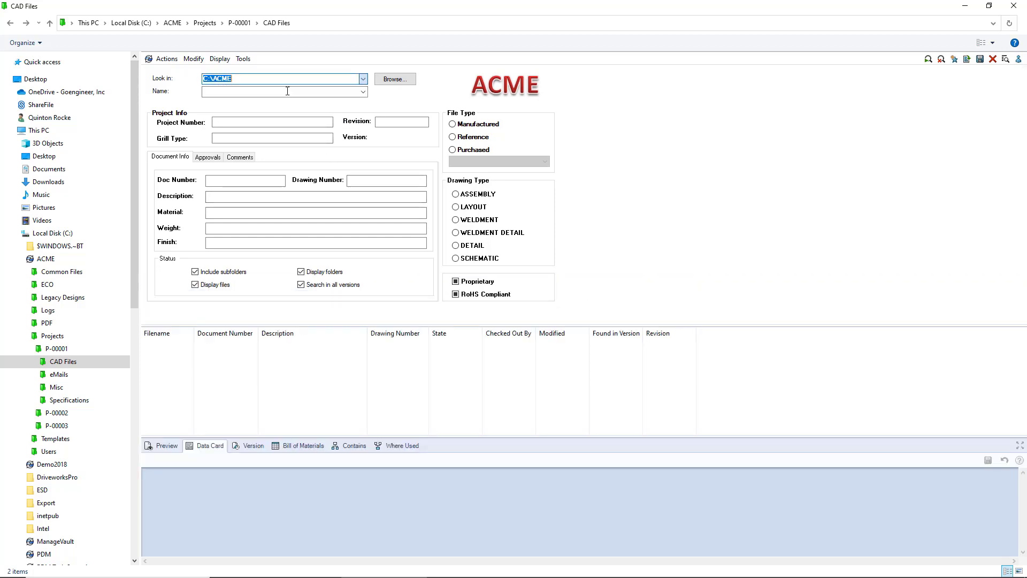
{"action": "left_click", "coordinate": [246, 93]}
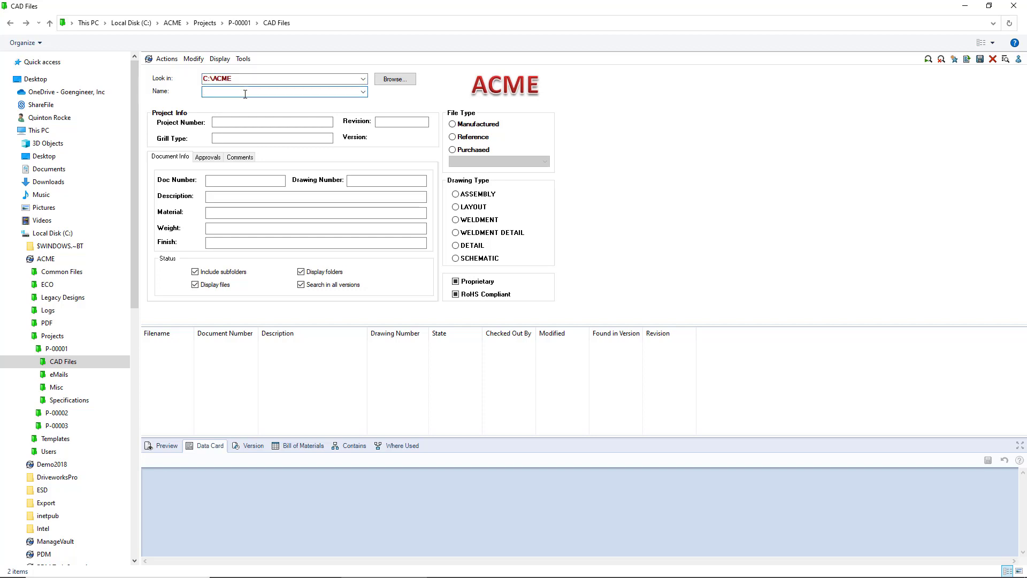
{"action": "type", "text": "door"}
{"action": "left_click", "coordinate": [929, 59]}
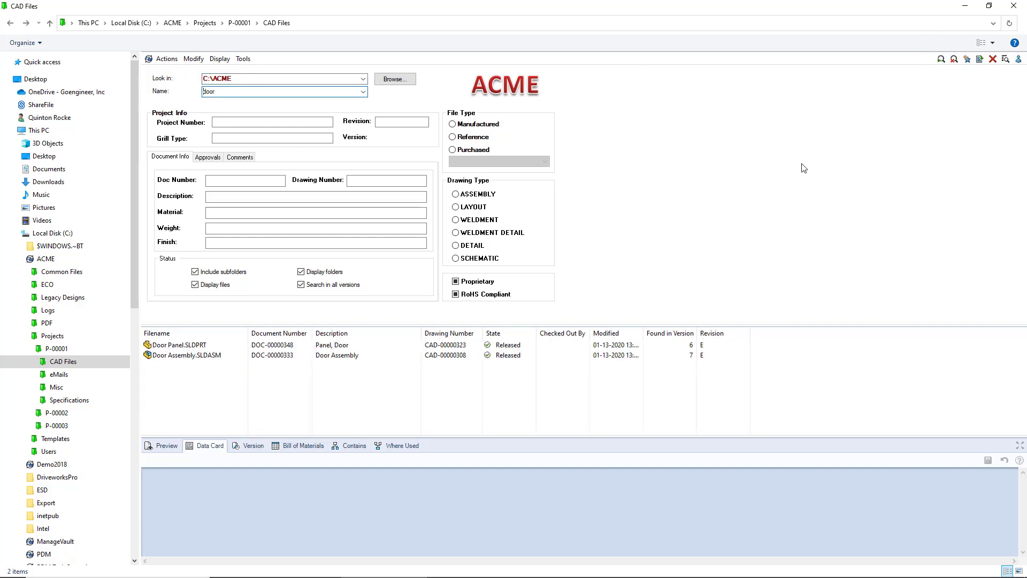